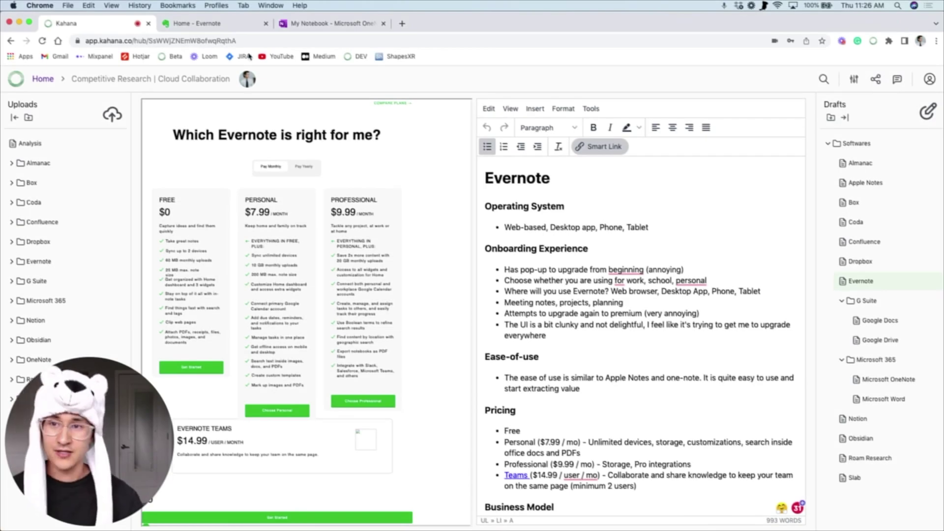
Open Evernote's Untitled note holding the AbbVie report and dismiss the 40% off promotion.
{"action": "left_click", "coordinate": [232, 23]}
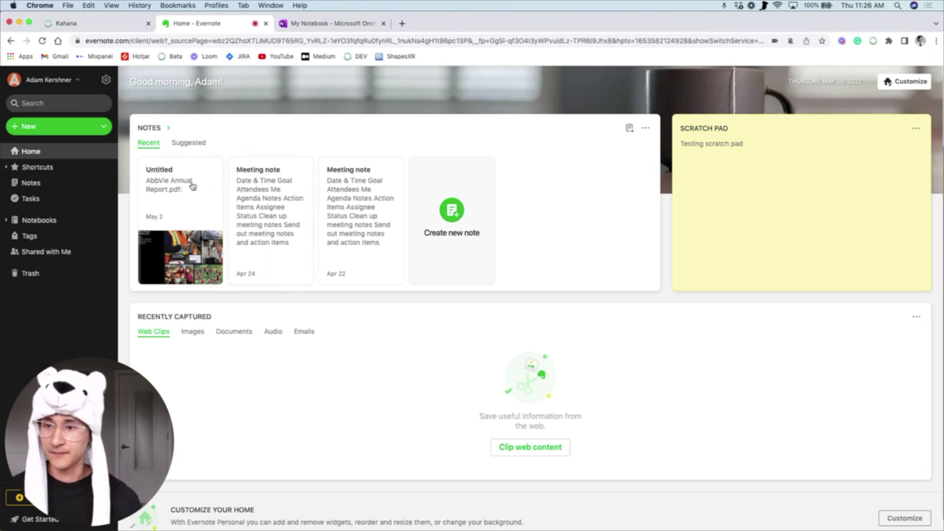
{"action": "left_click", "coordinate": [175, 210]}
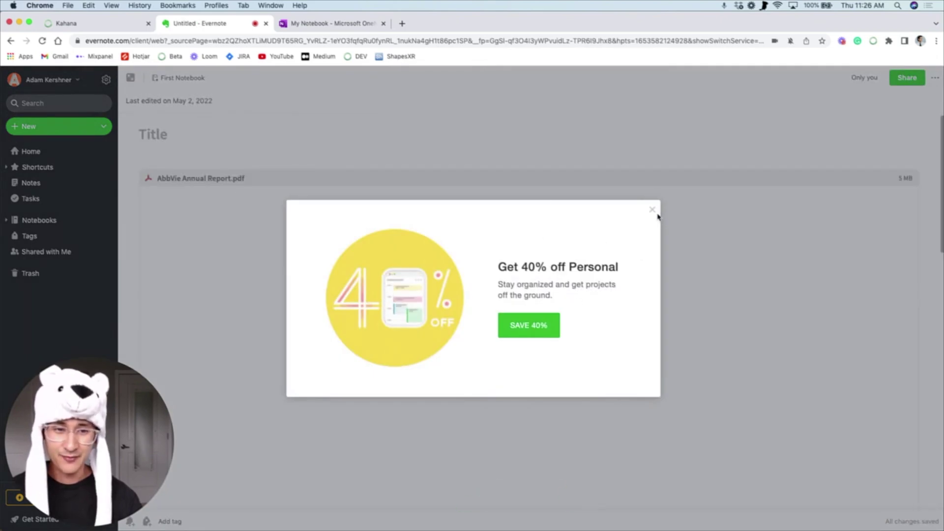
{"action": "left_click", "coordinate": [652, 210]}
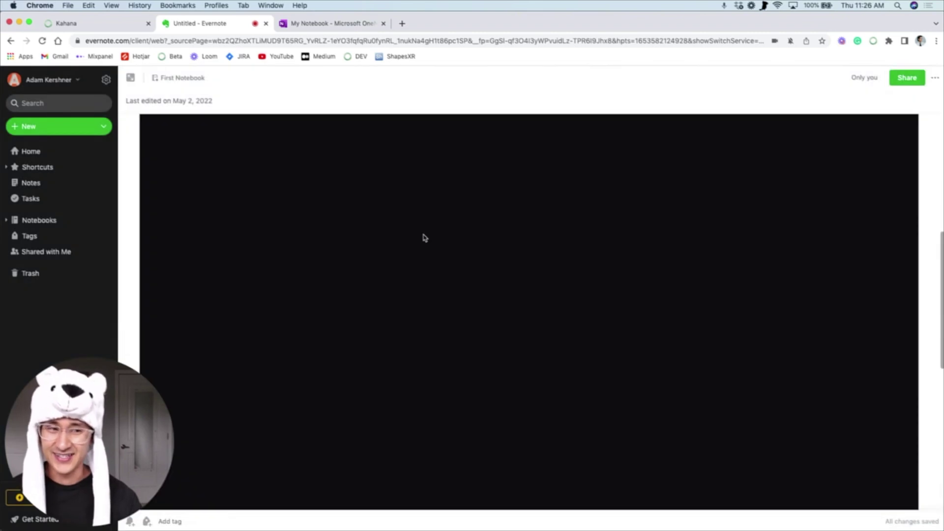
Page through the AbbVie Annual Report PDF, then return to the Evernote home dashboard.
{"action": "scroll", "coordinate": [425, 237], "scroll_direction": "up", "scroll_amount": 5}
{"action": "scroll", "coordinate": [424, 238], "scroll_direction": "down", "scroll_amount": 1}
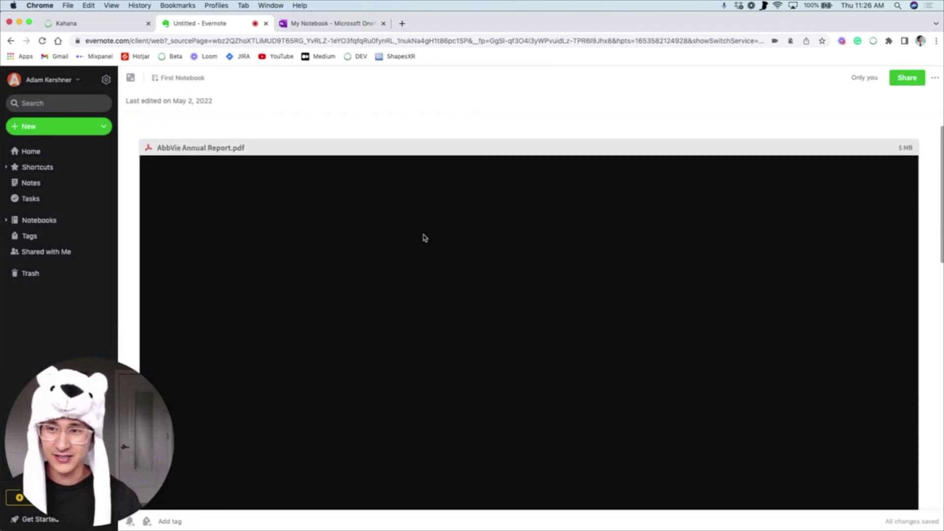
{"action": "scroll", "coordinate": [425, 238], "scroll_direction": "down", "scroll_amount": 5}
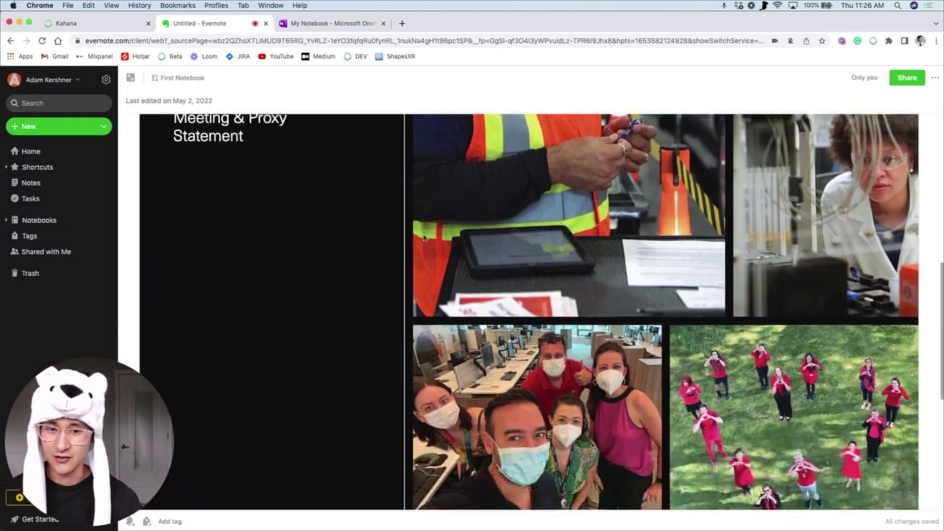
{"action": "scroll", "coordinate": [425, 237], "scroll_direction": "down", "scroll_amount": 4}
{"action": "scroll", "coordinate": [424, 236], "scroll_direction": "up", "scroll_amount": 5}
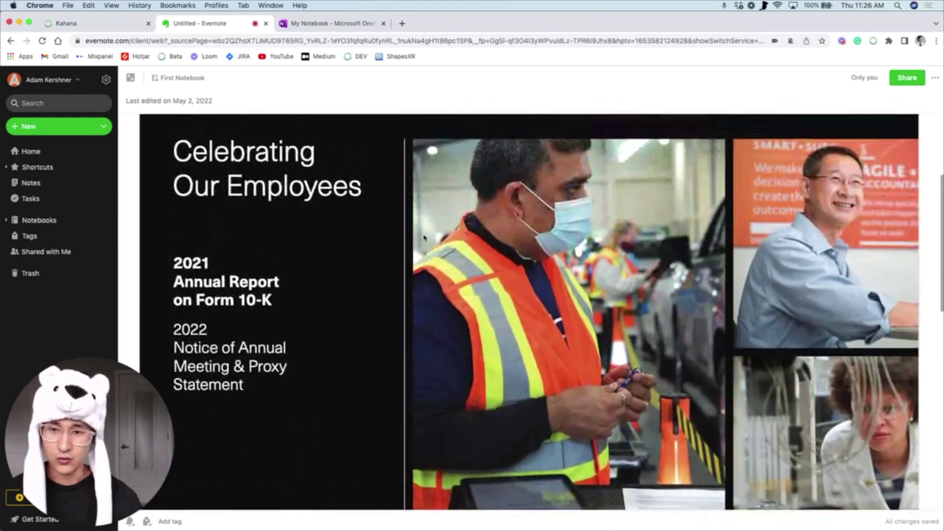
{"action": "scroll", "coordinate": [424, 236], "scroll_direction": "down", "scroll_amount": 5}
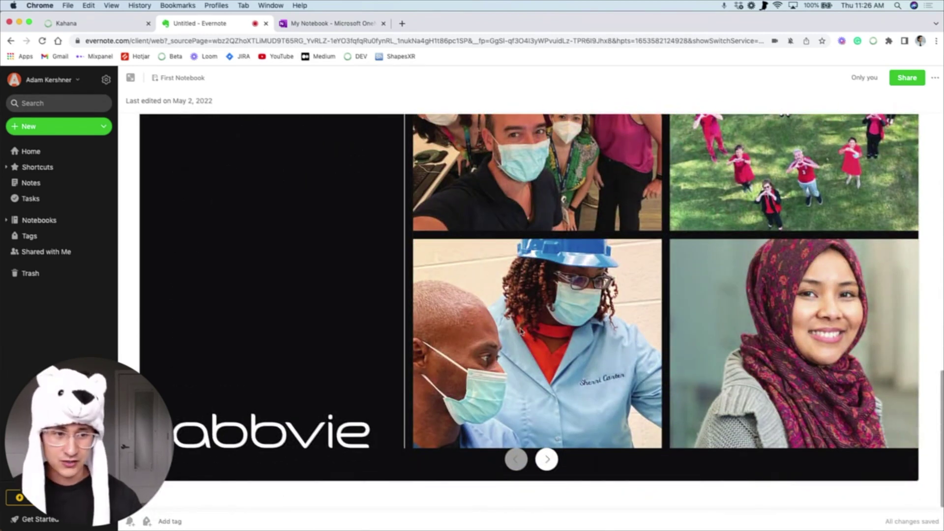
{"action": "left_click", "coordinate": [547, 458]}
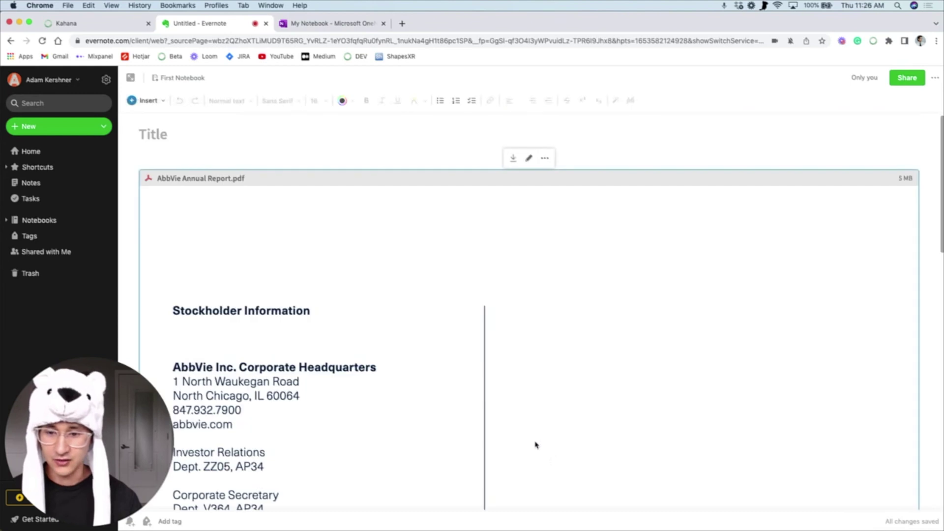
{"action": "scroll", "coordinate": [536, 444], "scroll_direction": "down", "scroll_amount": 3}
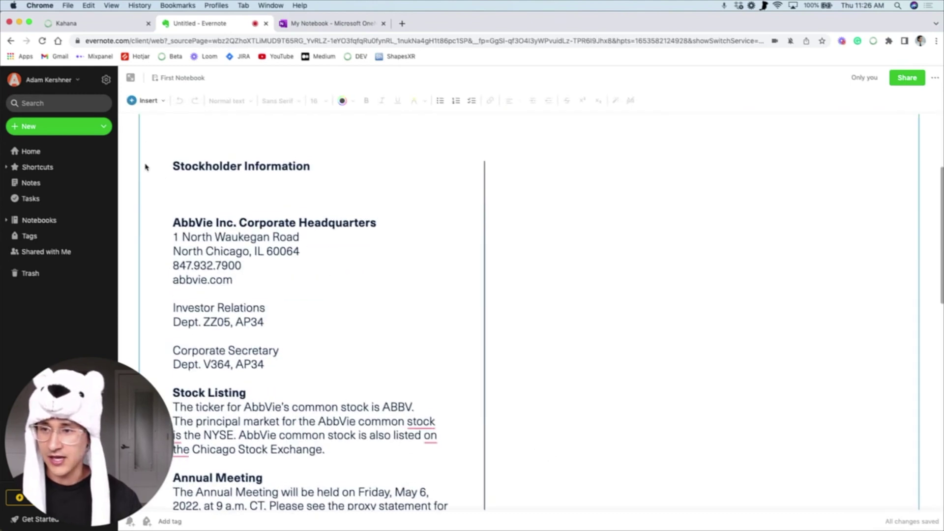
{"action": "left_click", "coordinate": [32, 151]}
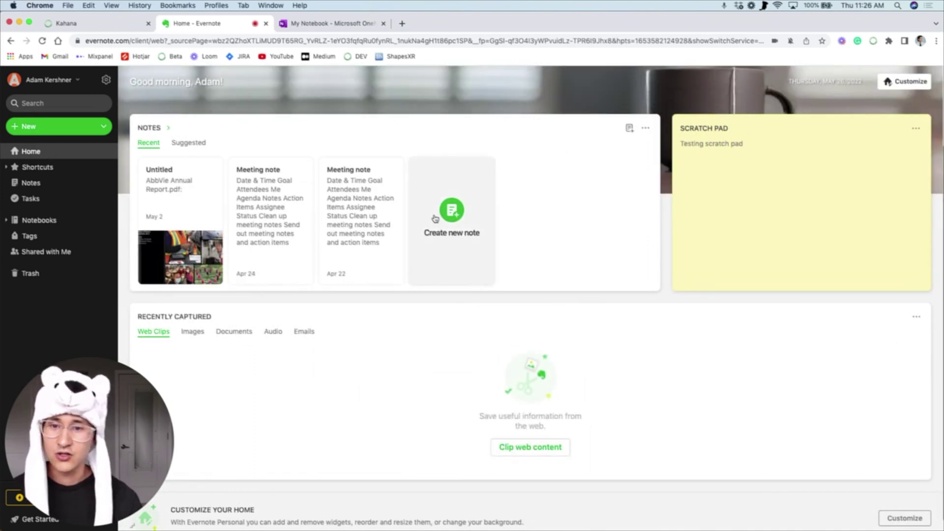
Create a blank untitled note in First Notebook from the Create new note card.
{"action": "left_click", "coordinate": [448, 231]}
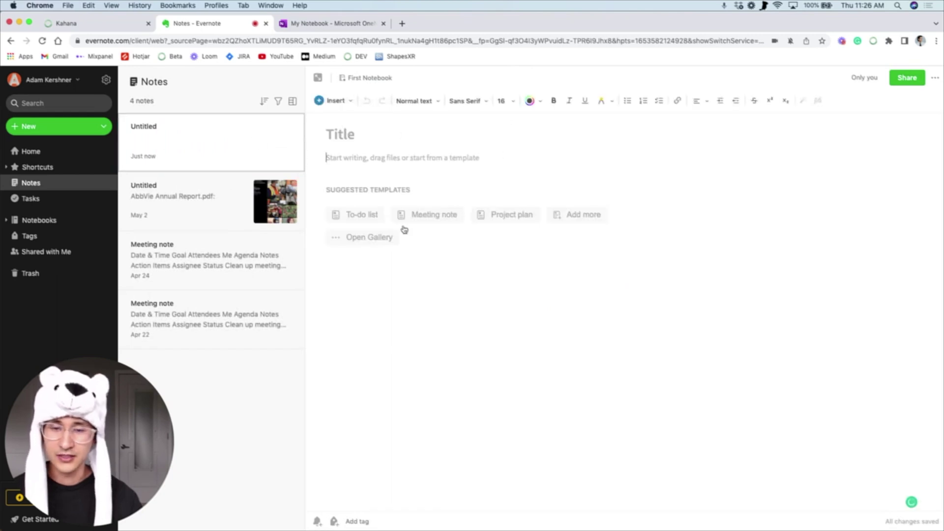
{"action": "mouse_move", "coordinate": [362, 225]}
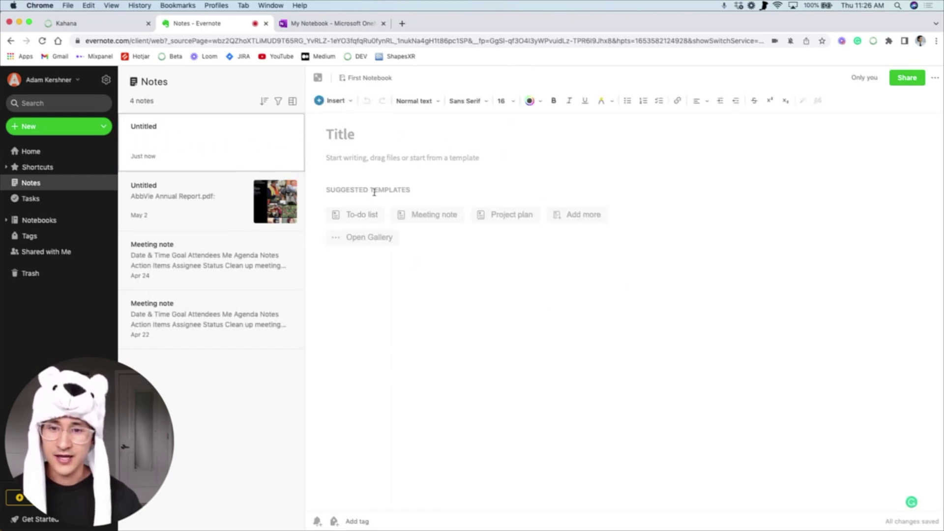
{"action": "mouse_move", "coordinate": [446, 222]}
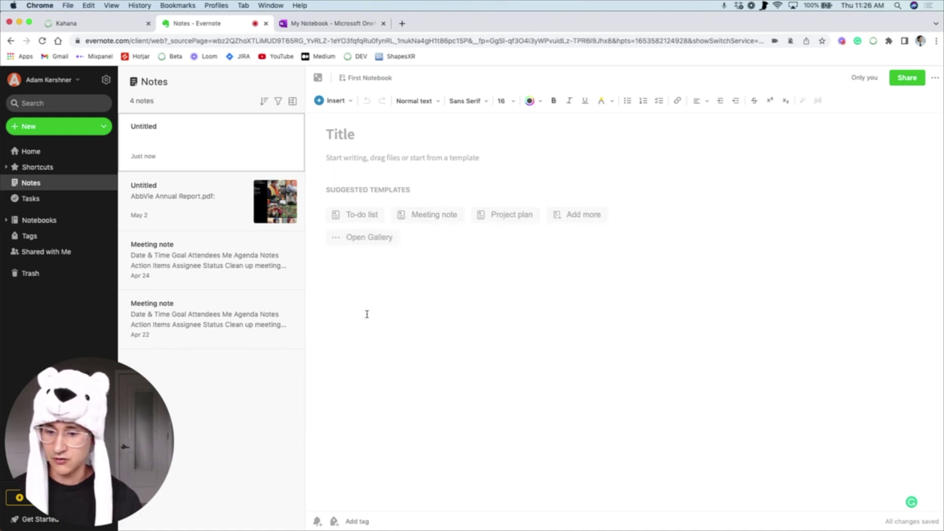
{"action": "left_click_drag", "start_coordinate": [89, 441], "coordinate": [319, 441]}
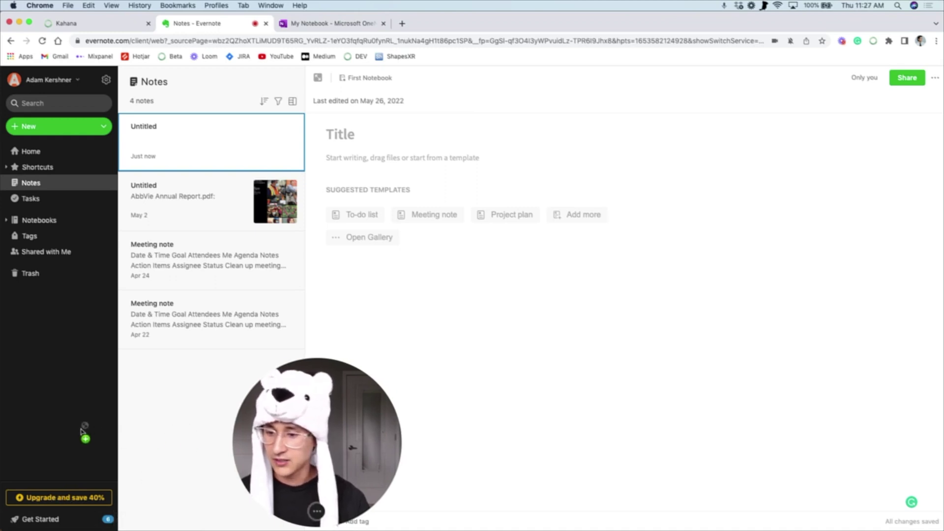
{"action": "left_click_drag", "start_coordinate": [273, 456], "coordinate": [41, 456]}
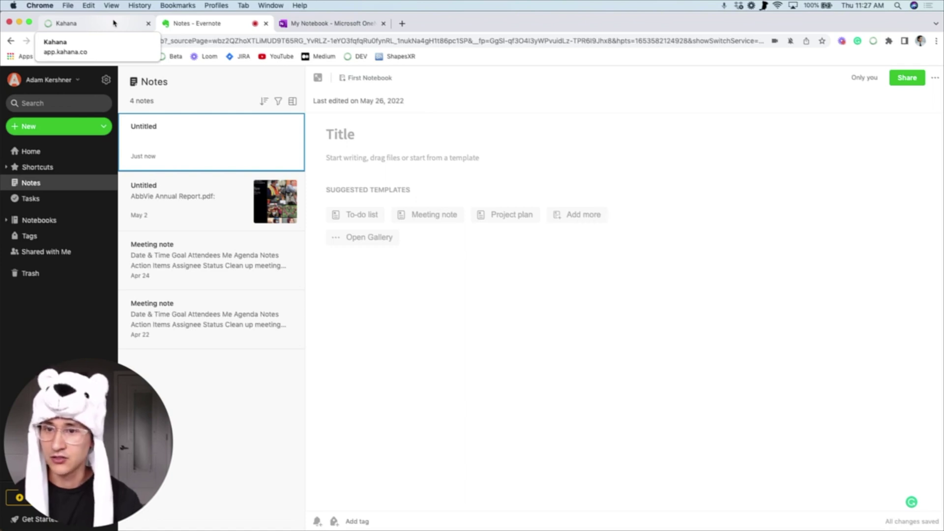
Bring back Kahana's Evernote draft and scroll to its Pricing, Features and Funding Status sections.
{"action": "mouse_move", "coordinate": [109, 455]}
{"action": "left_click_drag", "start_coordinate": [109, 455], "coordinate": [228, 455]}
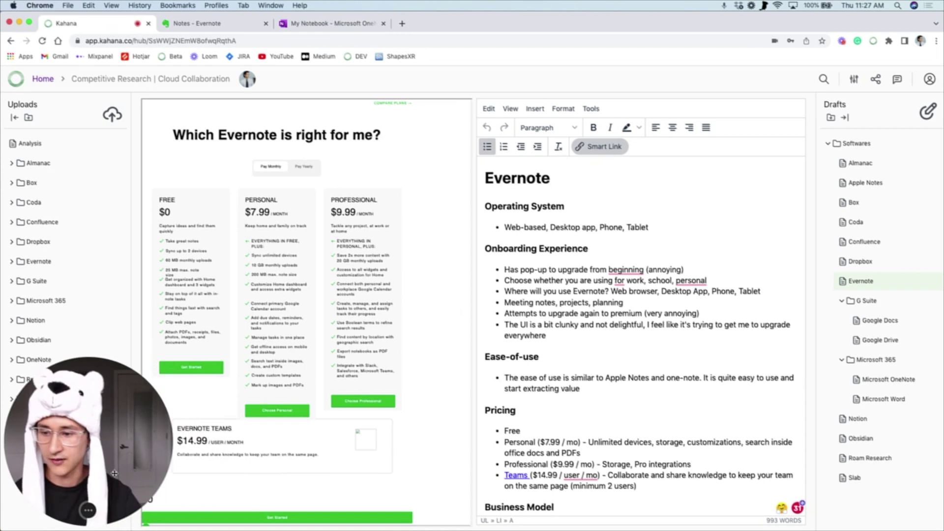
{"action": "scroll", "coordinate": [624, 317], "scroll_direction": "down", "scroll_amount": 1}
{"action": "scroll", "coordinate": [625, 317], "scroll_direction": "down", "scroll_amount": 4}
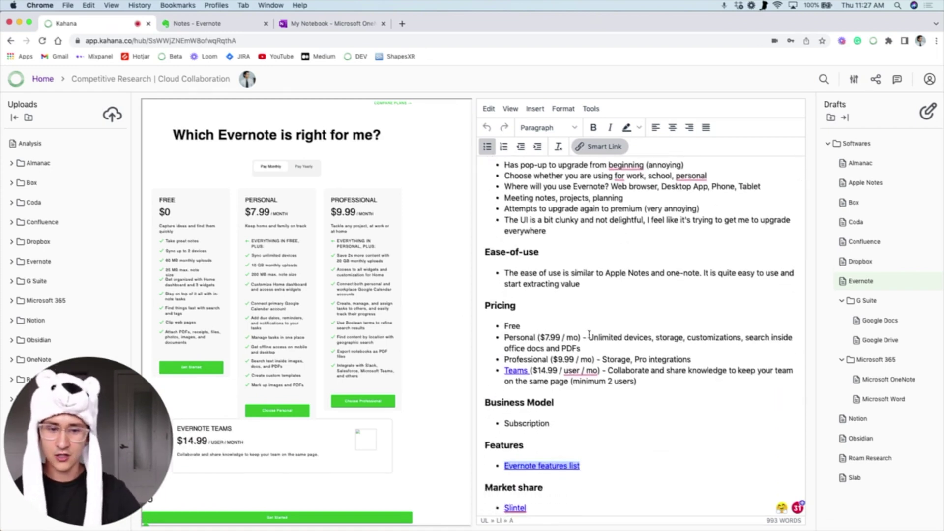
{"action": "scroll", "coordinate": [588, 338], "scroll_direction": "down", "scroll_amount": 1}
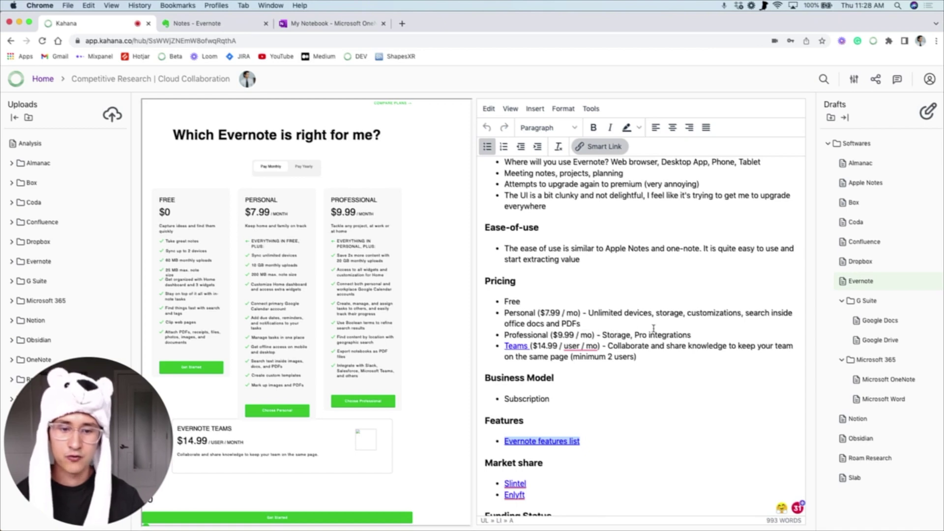
{"action": "scroll", "coordinate": [617, 333], "scroll_direction": "down", "scroll_amount": 1}
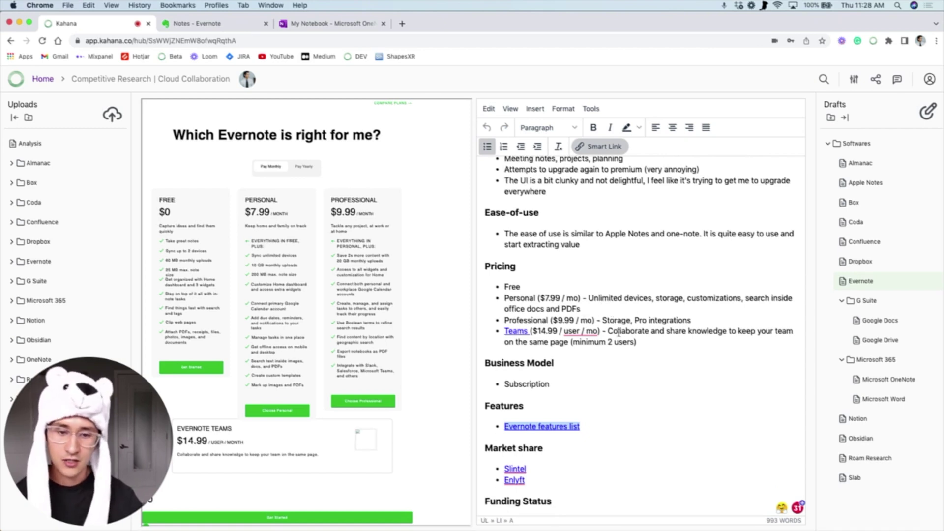
{"action": "scroll", "coordinate": [620, 333], "scroll_direction": "down", "scroll_amount": 1}
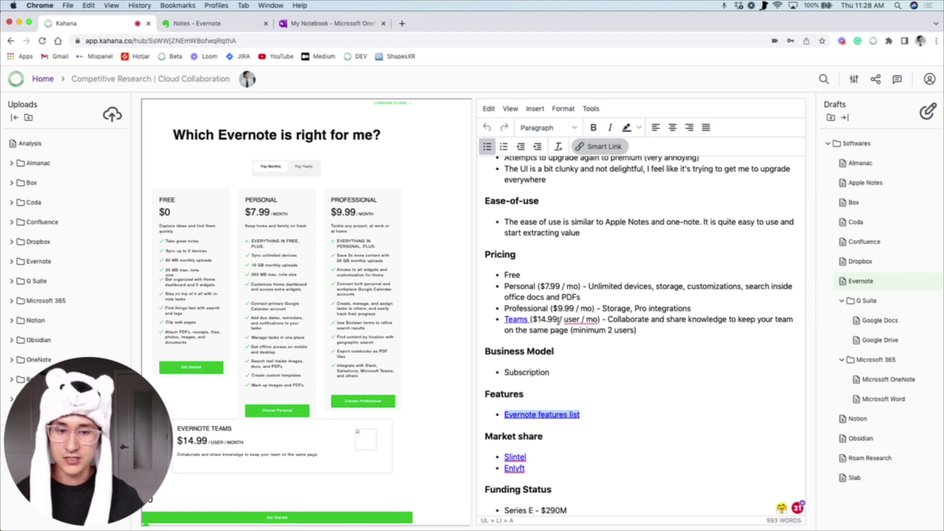
Scroll the Evernote draft through Differentiators, Strengths, Weaknesses, Culture / Brand and Customer Reviews.
{"action": "scroll", "coordinate": [558, 321], "scroll_direction": "down", "scroll_amount": 10}
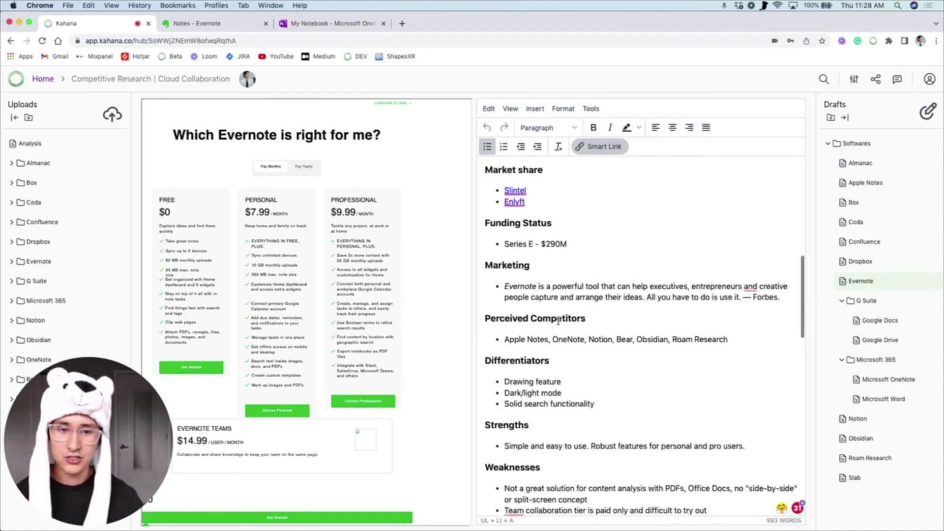
{"action": "scroll", "coordinate": [558, 321], "scroll_direction": "down", "scroll_amount": 1}
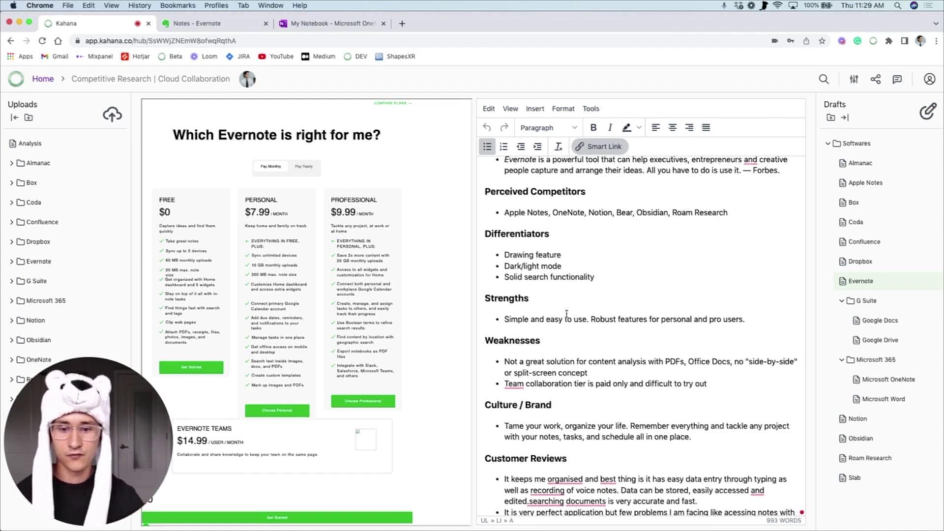
{"action": "scroll", "coordinate": [566, 313], "scroll_direction": "down", "scroll_amount": 3}
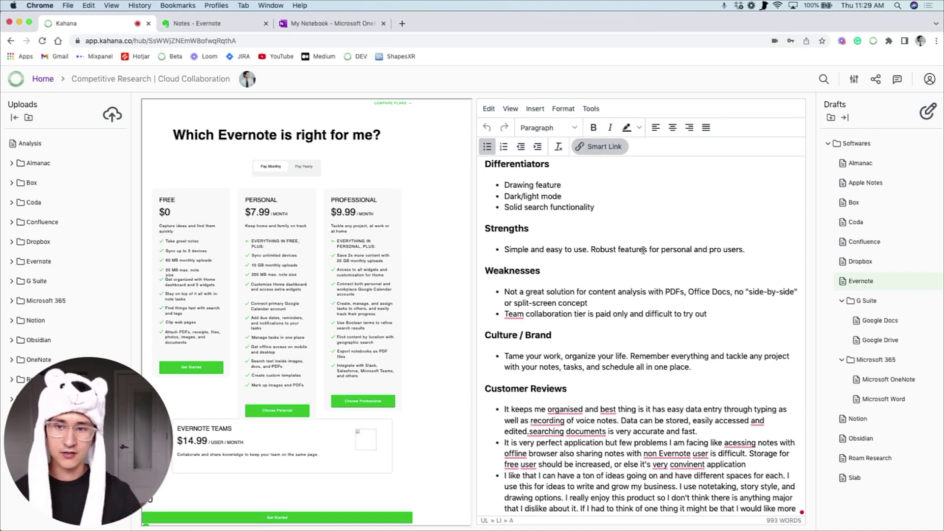
Expand and then collapse the Almanac and Box upload folders.
{"action": "left_click", "coordinate": [19, 164]}
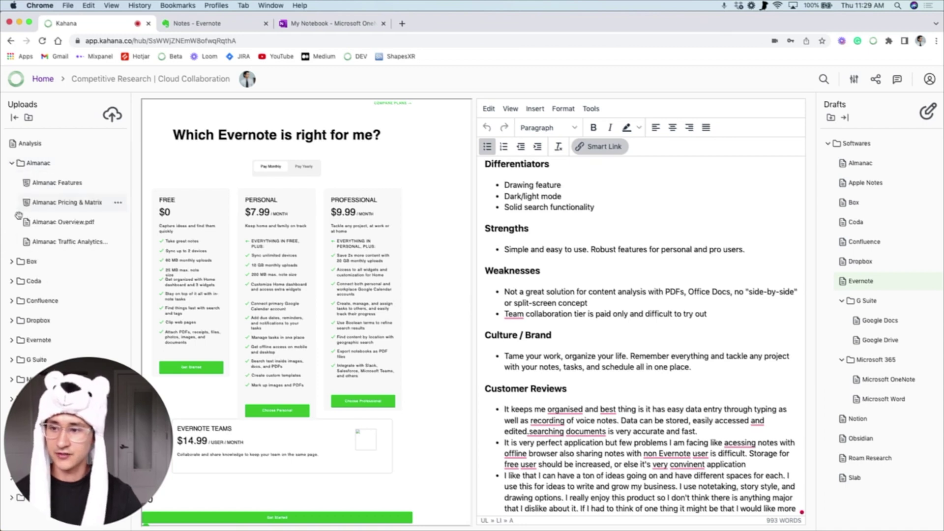
{"action": "left_click", "coordinate": [11, 260]}
{"action": "left_click", "coordinate": [12, 260]}
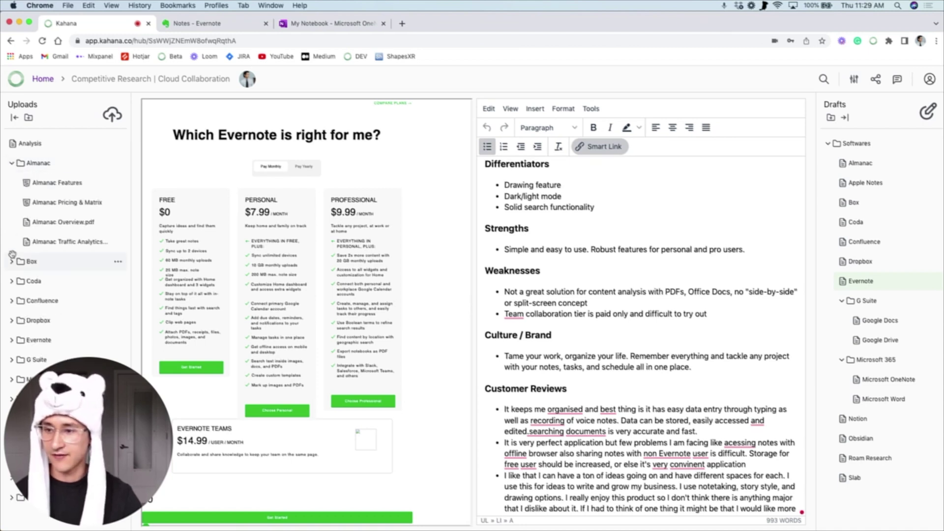
{"action": "left_click", "coordinate": [20, 163]}
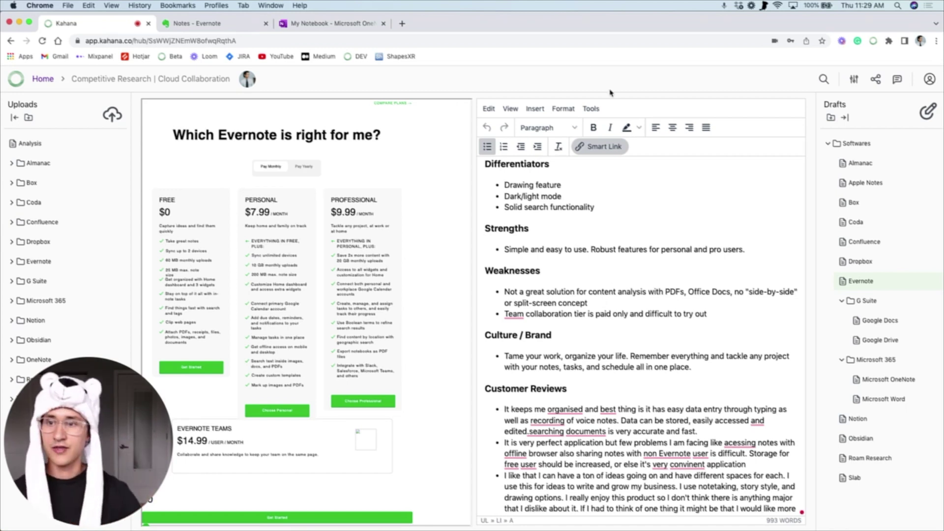
Check the Apr 24 Meeting note in Evernote, then open Kahana's Microsoft OneNote draft.
{"action": "left_click", "coordinate": [231, 23]}
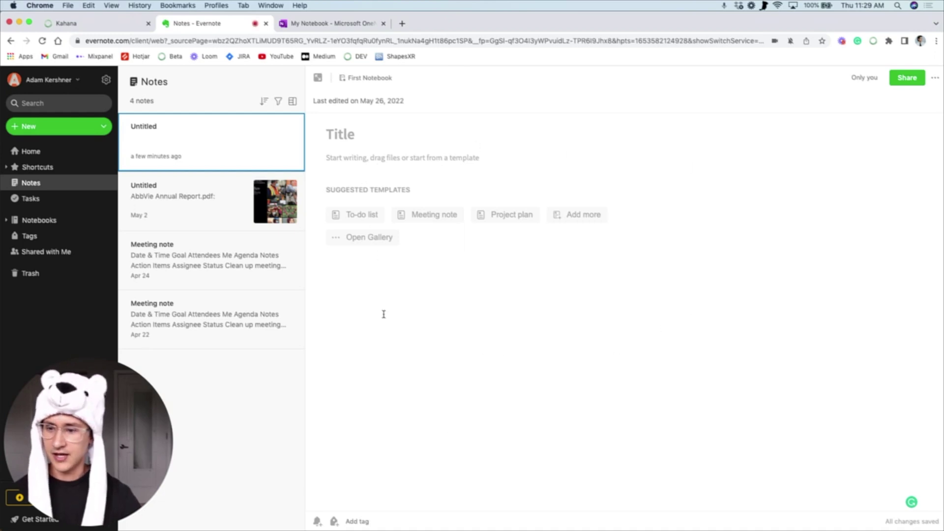
{"action": "key", "text": "Down"}
{"action": "key", "text": "Down"}
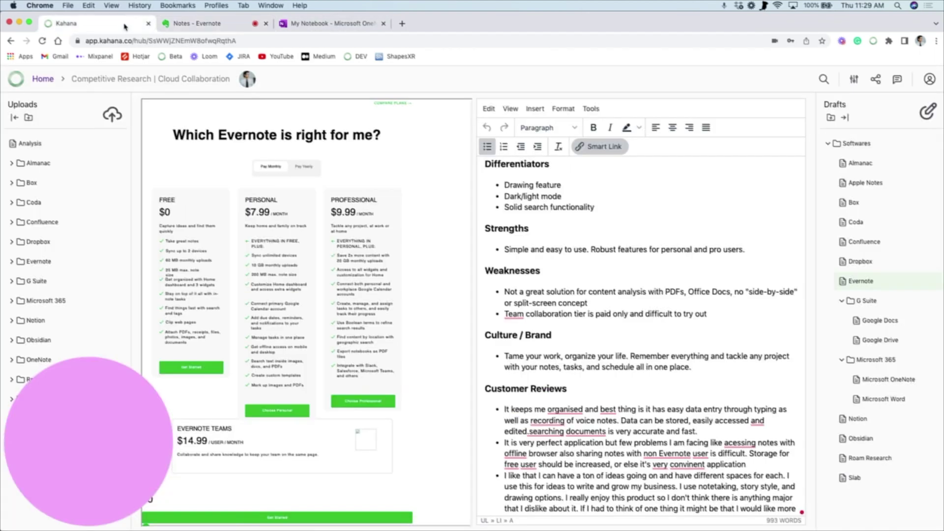
{"action": "left_click", "coordinate": [98, 23]}
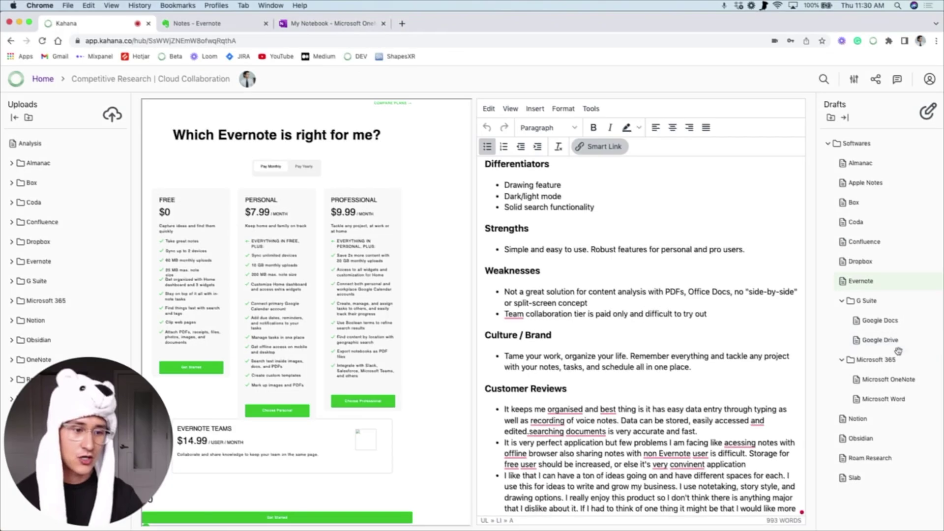
{"action": "left_click", "coordinate": [898, 386]}
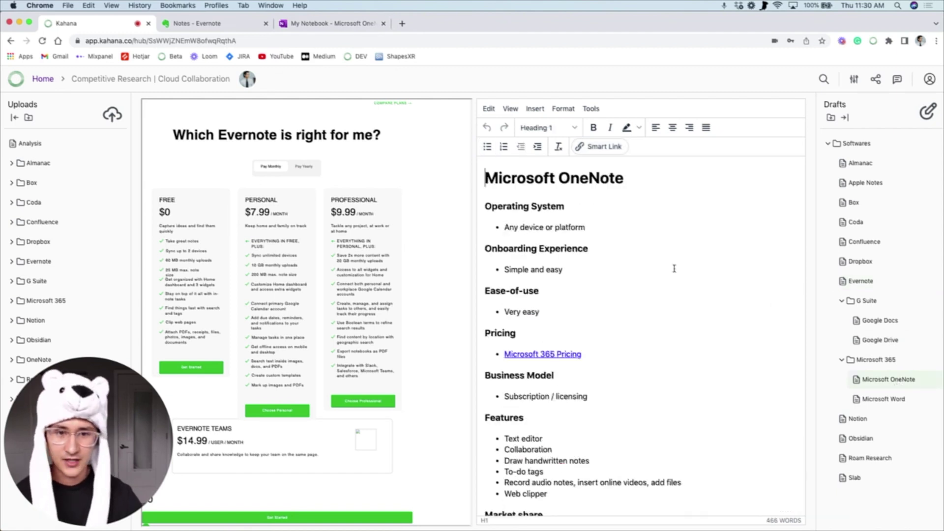
Add a page titled 'Notes' to OneNote's Quick Notes section.
{"action": "left_click", "coordinate": [310, 26]}
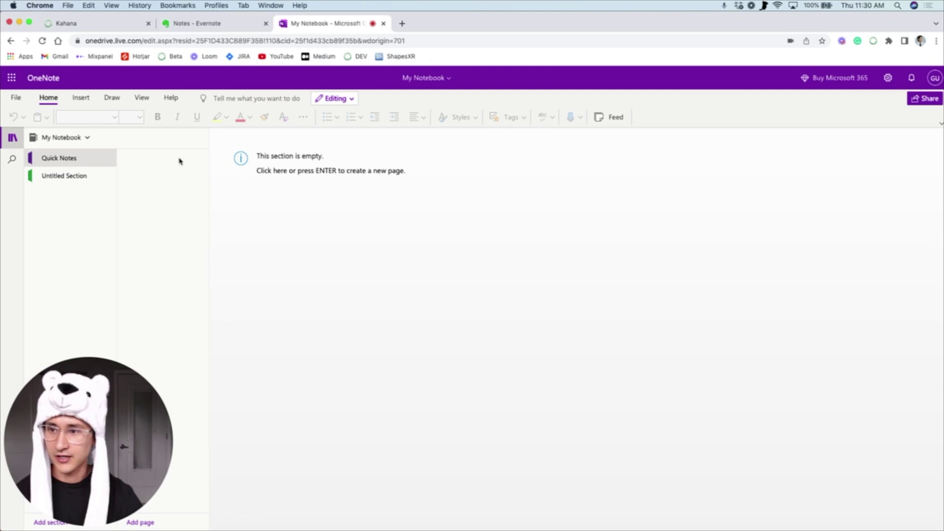
{"action": "left_click", "coordinate": [284, 193]}
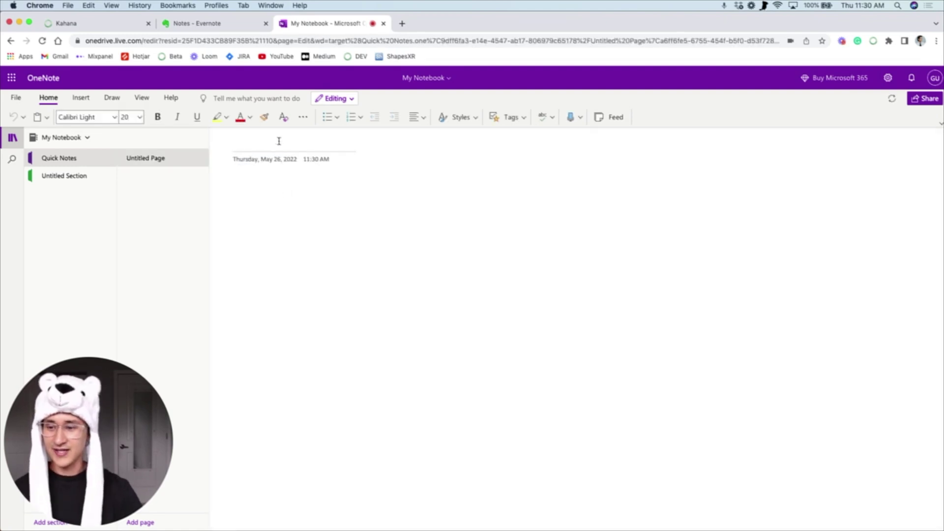
{"action": "type", "text": "Notes"}
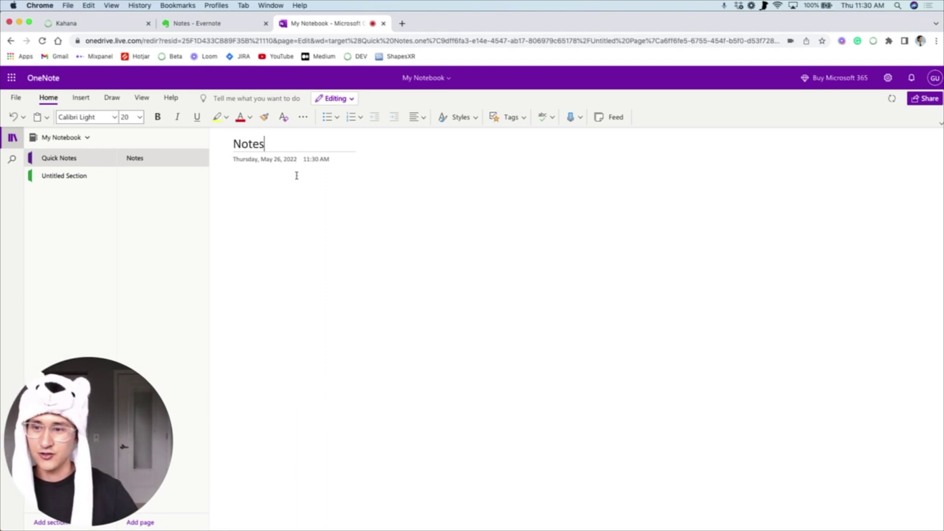
{"action": "key", "text": "Return"}
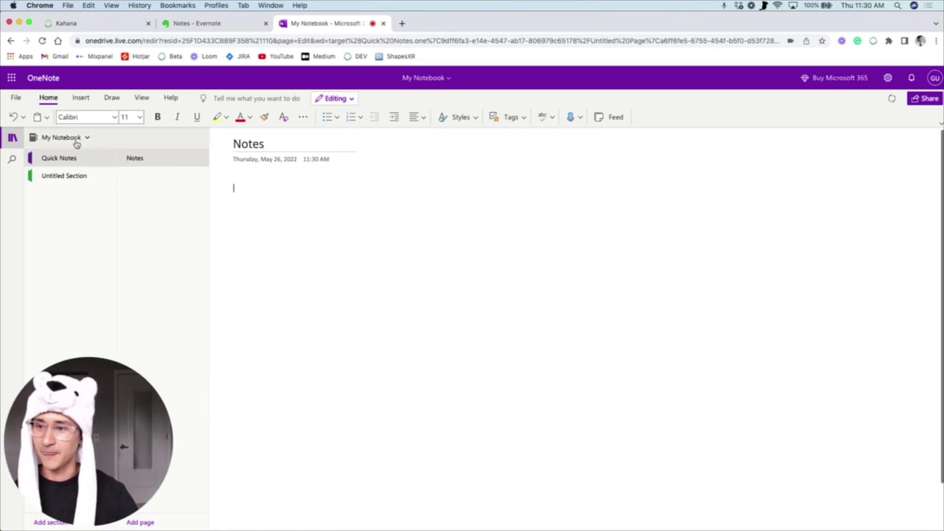
Open the Untitled Section page and inspect the actions for the AbbVie Annual PDF attachment.
{"action": "left_click", "coordinate": [55, 176]}
{"action": "left_click", "coordinate": [208, 23]}
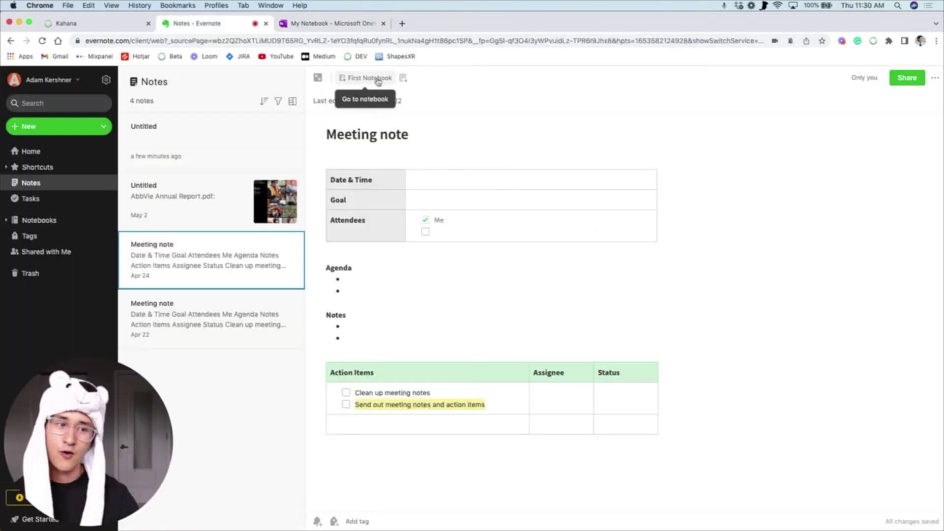
{"action": "left_click", "coordinate": [335, 23]}
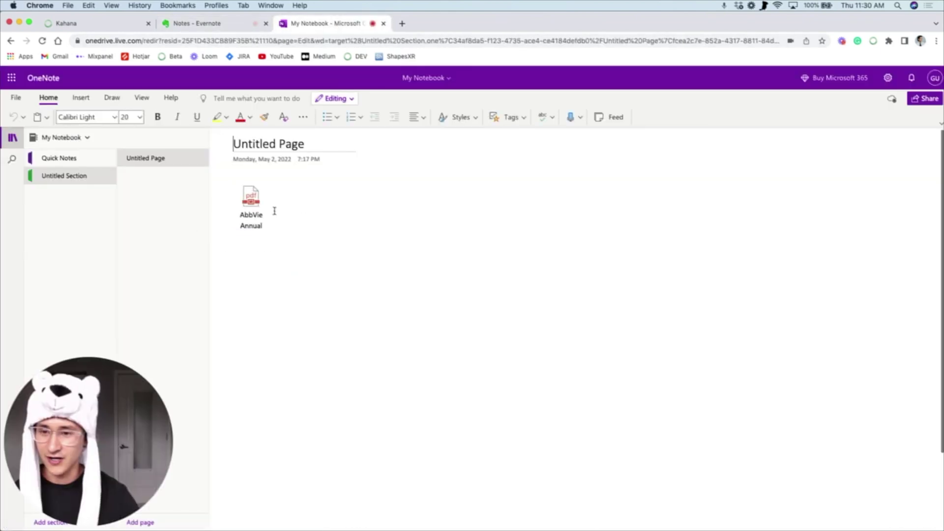
{"action": "left_click", "coordinate": [245, 214]}
{"action": "left_click", "coordinate": [248, 212]}
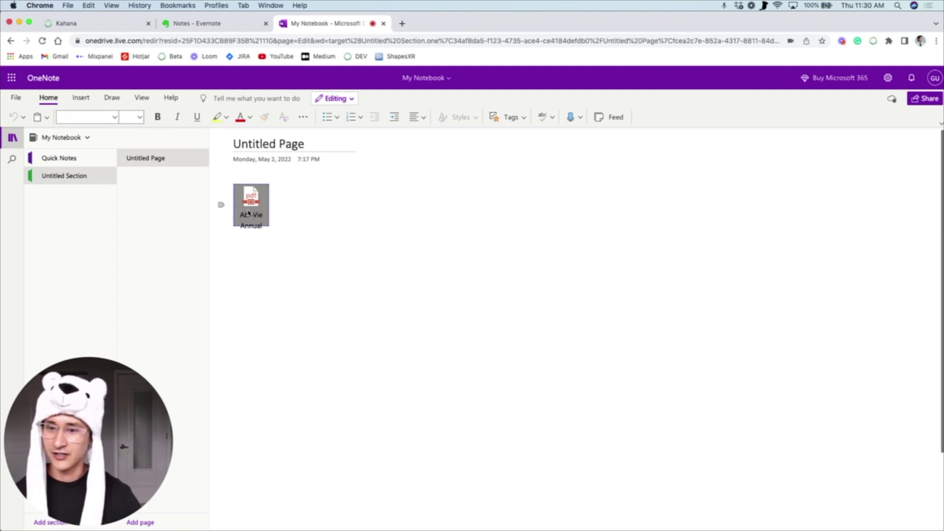
{"action": "right_click", "coordinate": [248, 212]}
{"action": "left_click", "coordinate": [251, 196]}
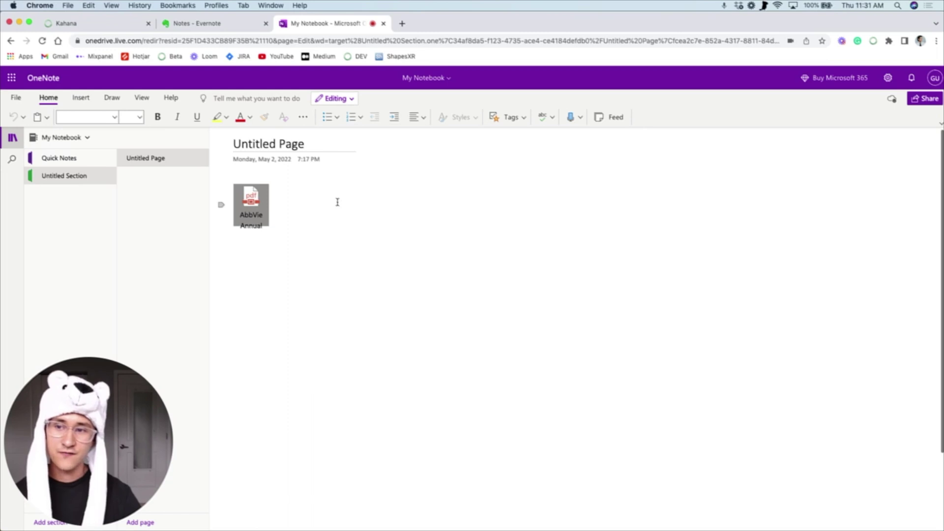
Add a blank page to Untitled Section and create a new section named 'Section 1'.
{"action": "left_click", "coordinate": [323, 260]}
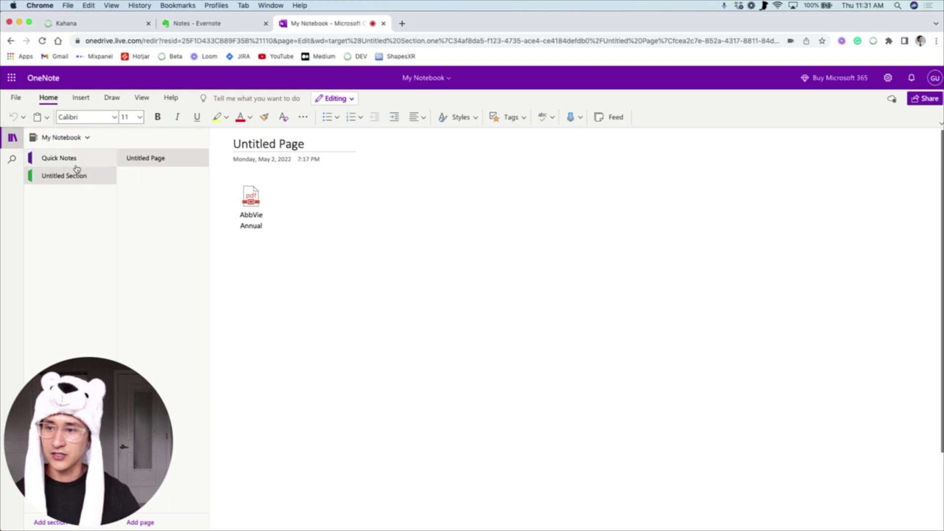
{"action": "left_click", "coordinate": [142, 522]}
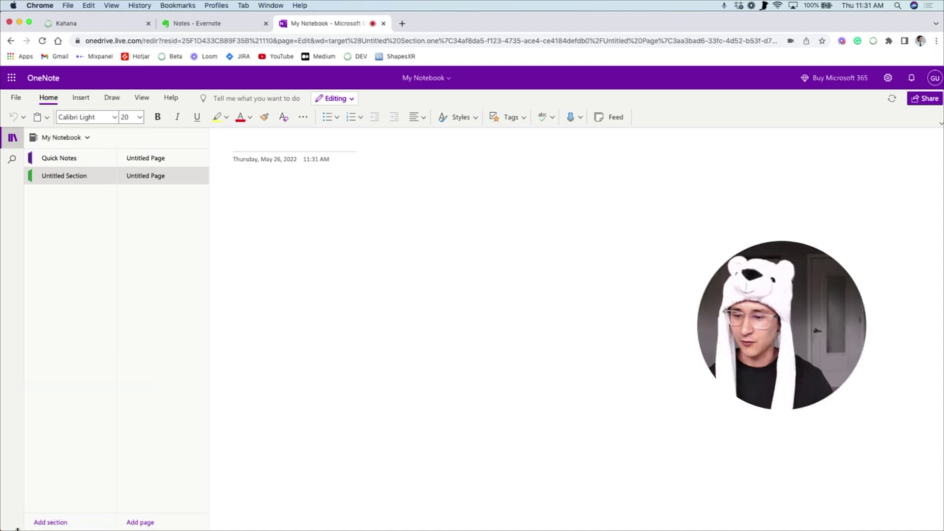
{"action": "left_click", "coordinate": [51, 521]}
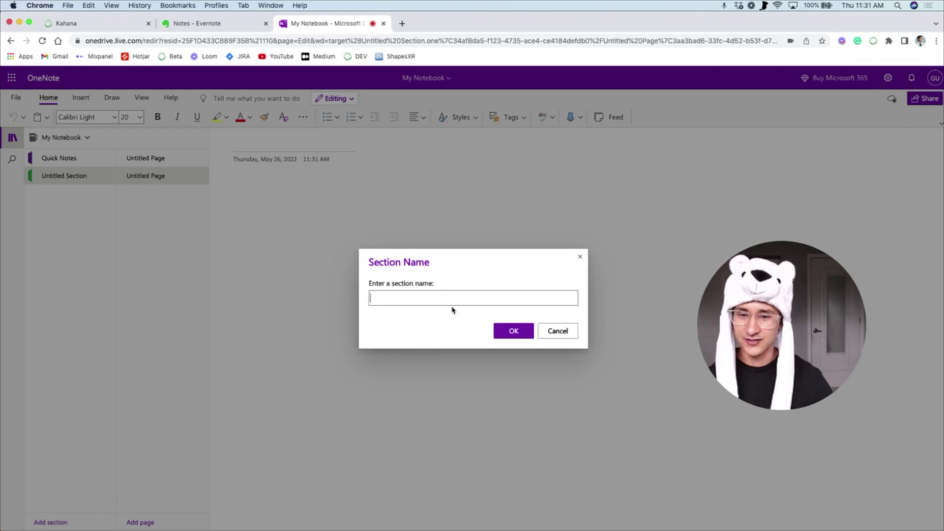
{"action": "type", "text": "S"}
{"action": "key", "text": "BackSpace"}
{"action": "type", "text": "Section 1"}
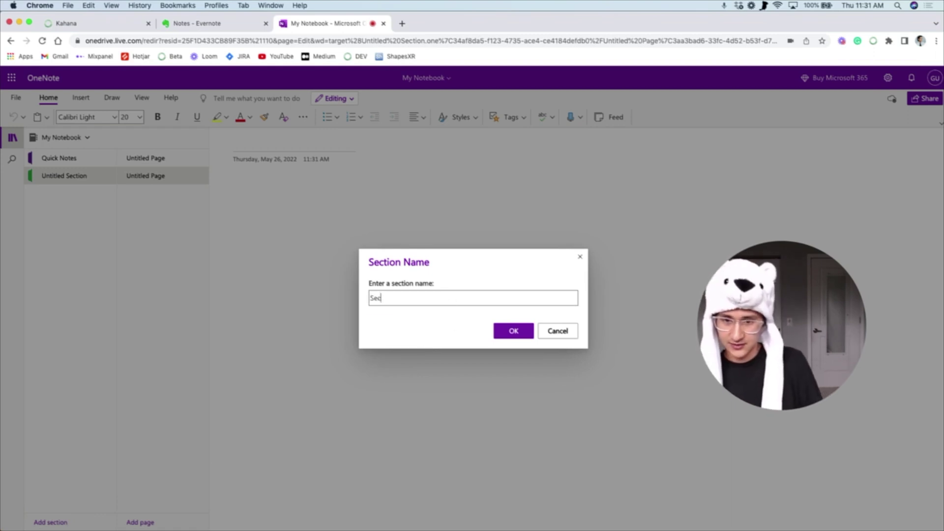
{"action": "left_click", "coordinate": [513, 331]}
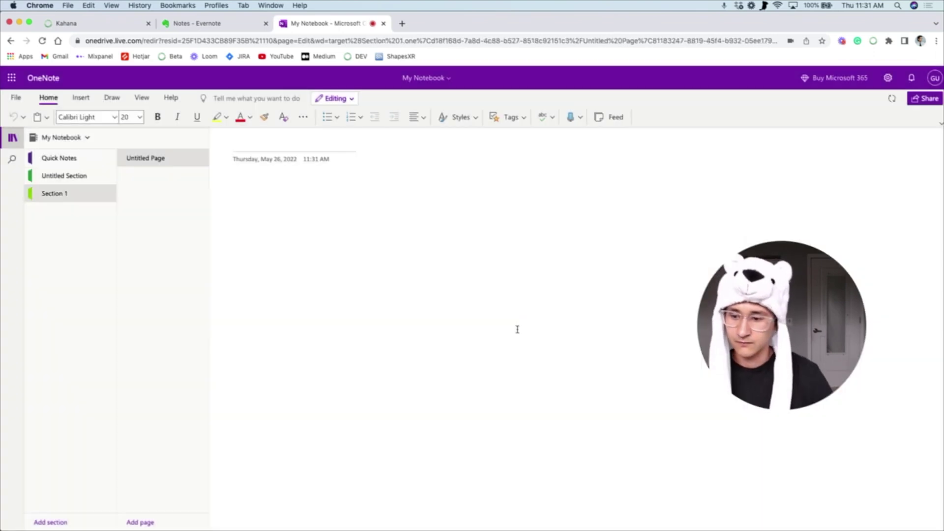
Look at the notebook sharing options without sending, then return to the Kahana notes.
{"action": "mouse_move", "coordinate": [69, 191]}
{"action": "left_mouse_down"}
{"action": "mouse_move", "coordinate": [78, 159]}
{"action": "mouse_move", "coordinate": [73, 191]}
{"action": "left_mouse_up"}
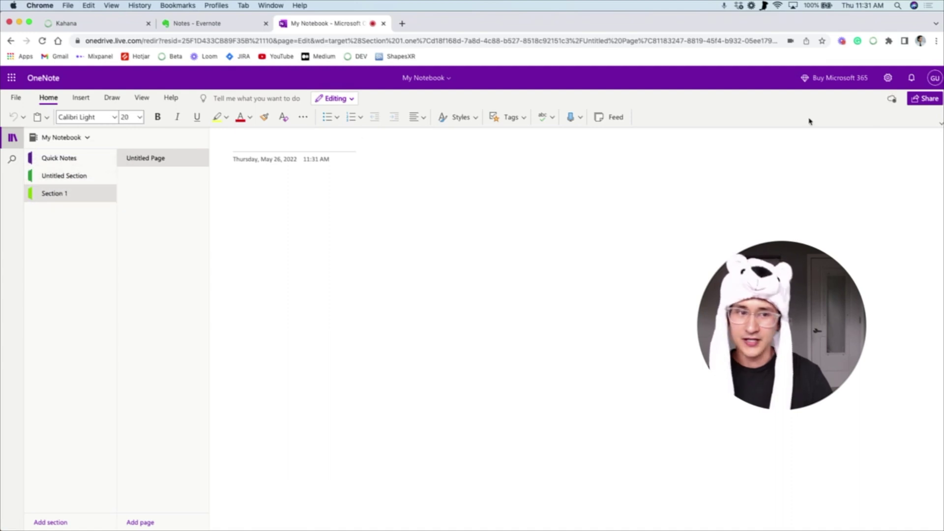
{"action": "left_click", "coordinate": [924, 100]}
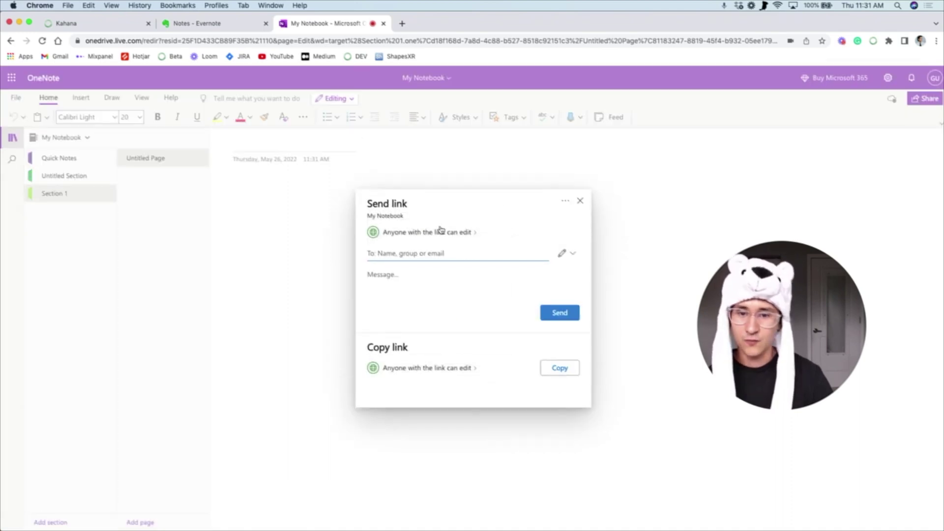
{"action": "left_click", "coordinate": [579, 201]}
{"action": "left_click", "coordinate": [108, 30]}
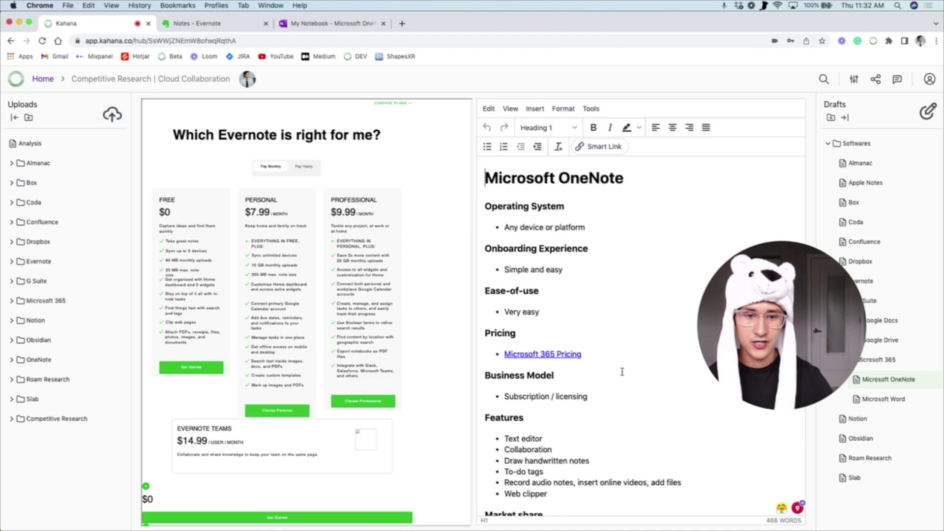
{"action": "scroll", "coordinate": [622, 371], "scroll_direction": "down", "scroll_amount": 2}
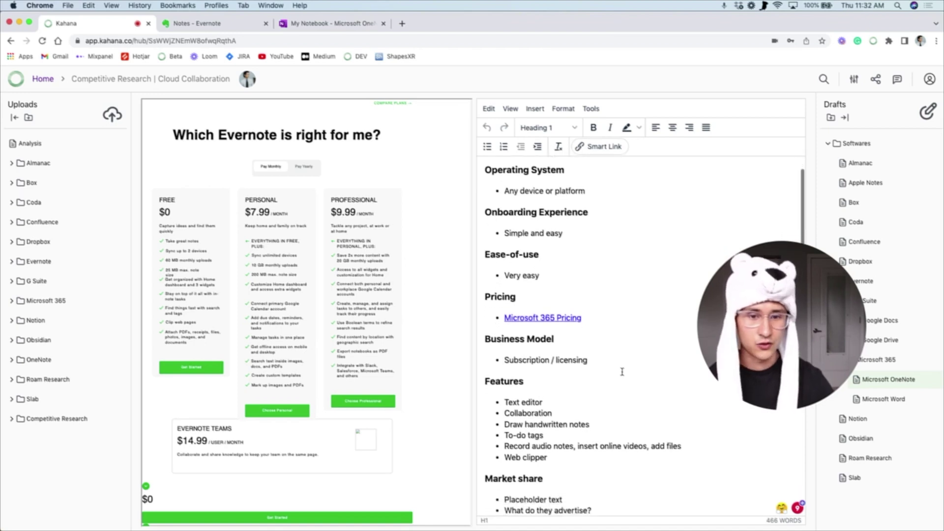
{"action": "scroll", "coordinate": [621, 372], "scroll_direction": "up", "scroll_amount": 1}
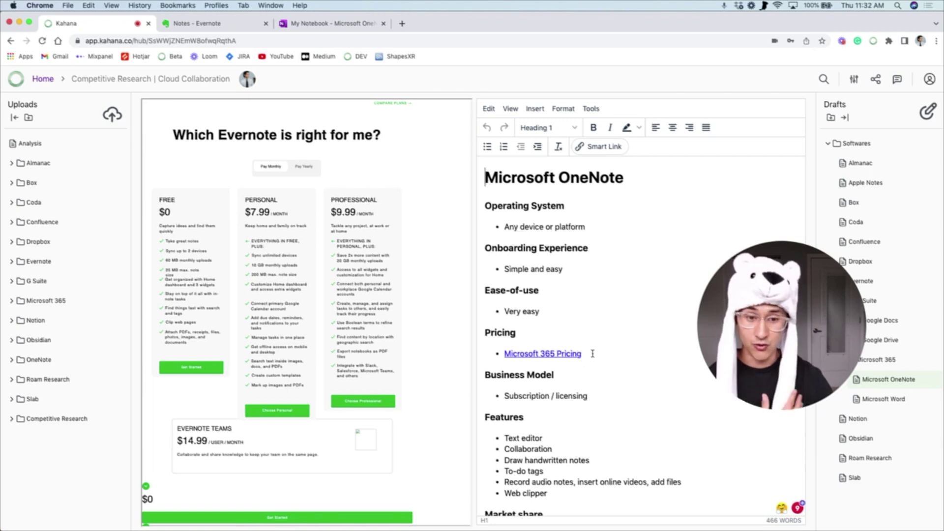
{"action": "scroll", "coordinate": [593, 354], "scroll_direction": "down", "scroll_amount": 3}
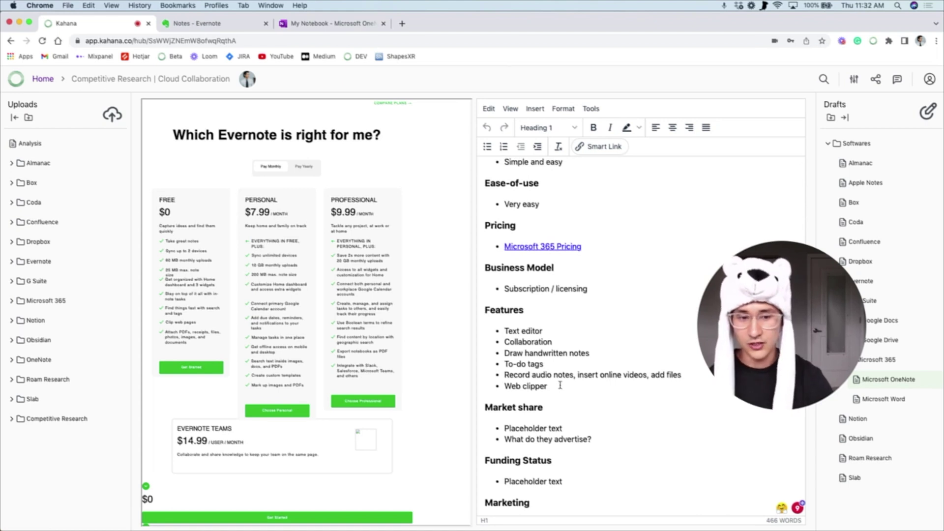
{"action": "left_click_drag", "start_coordinate": [559, 385], "coordinate": [515, 364]}
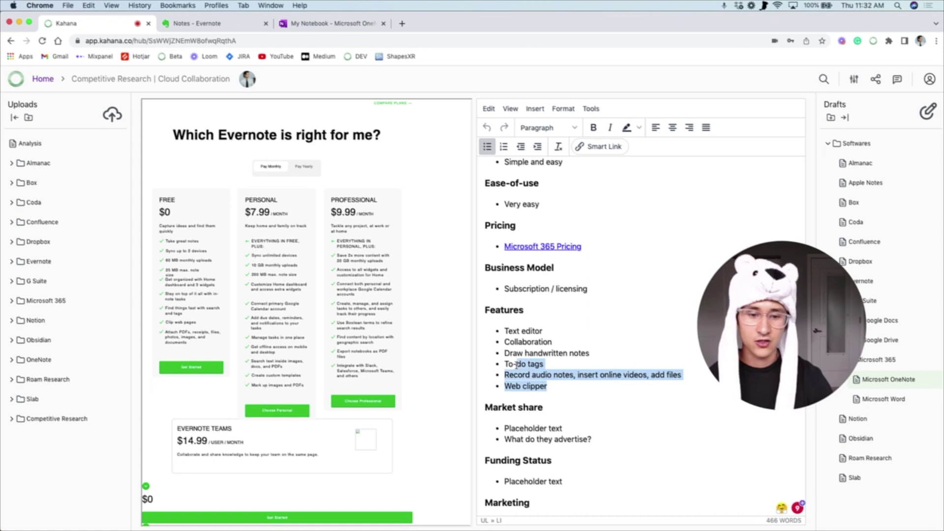
{"action": "key", "text": "Left"}
{"action": "left_click_drag", "start_coordinate": [554, 387], "coordinate": [547, 377]}
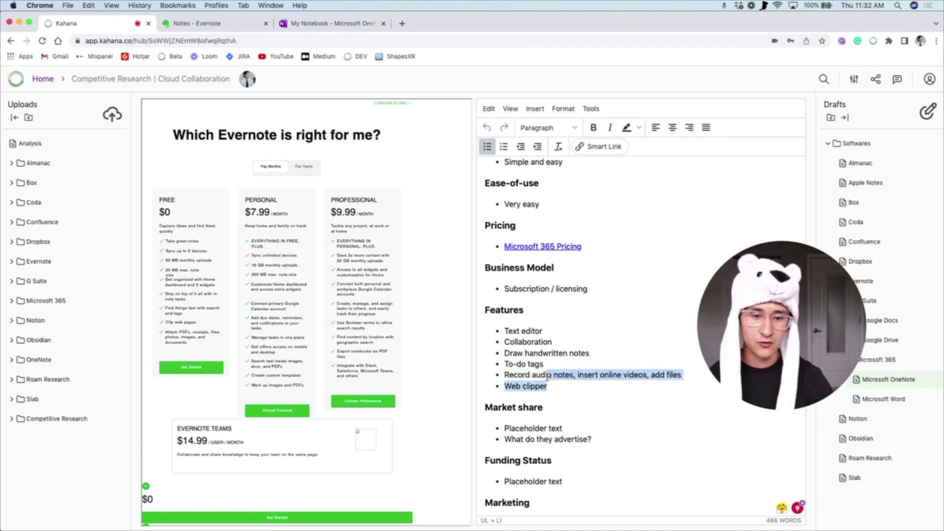
{"action": "left_click", "coordinate": [562, 384]}
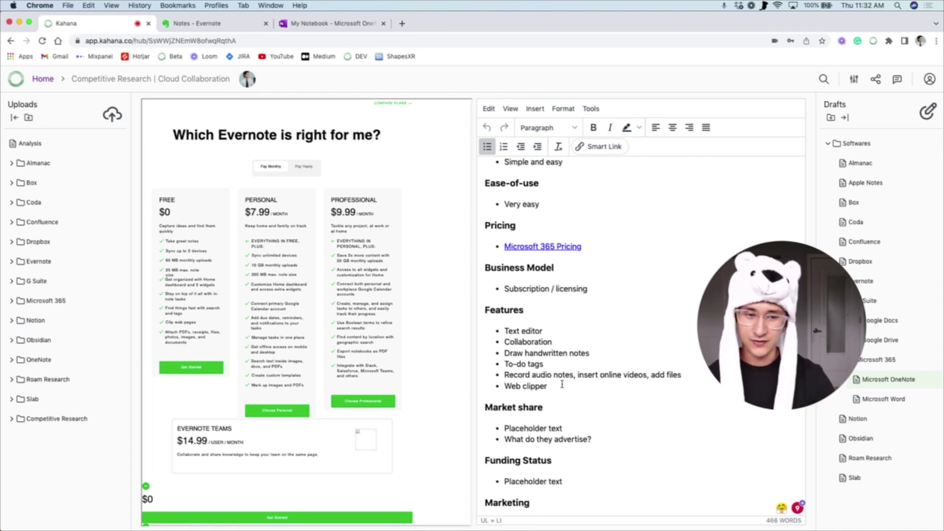
{"action": "scroll", "coordinate": [562, 384], "scroll_direction": "down", "scroll_amount": 1}
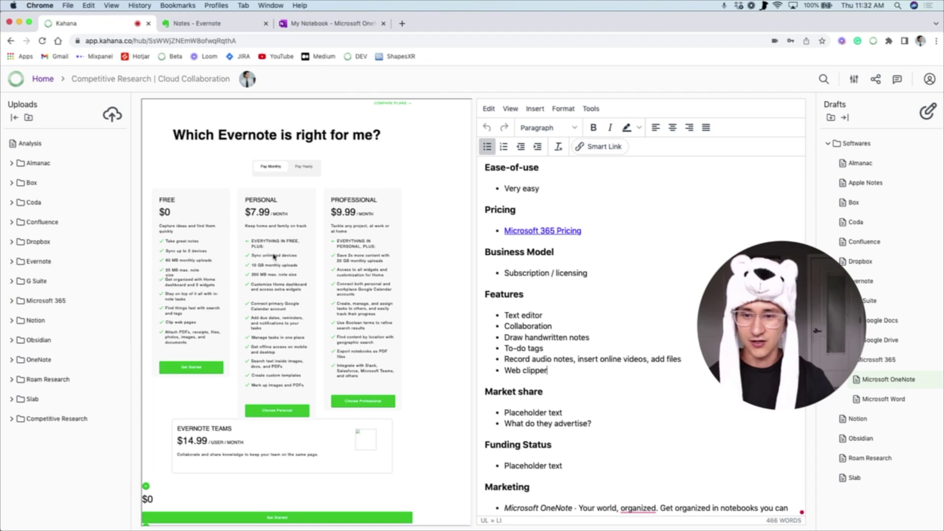
{"action": "scroll", "coordinate": [275, 320], "scroll_direction": "down", "scroll_amount": 1}
{"action": "scroll", "coordinate": [274, 320], "scroll_direction": "up", "scroll_amount": 1}
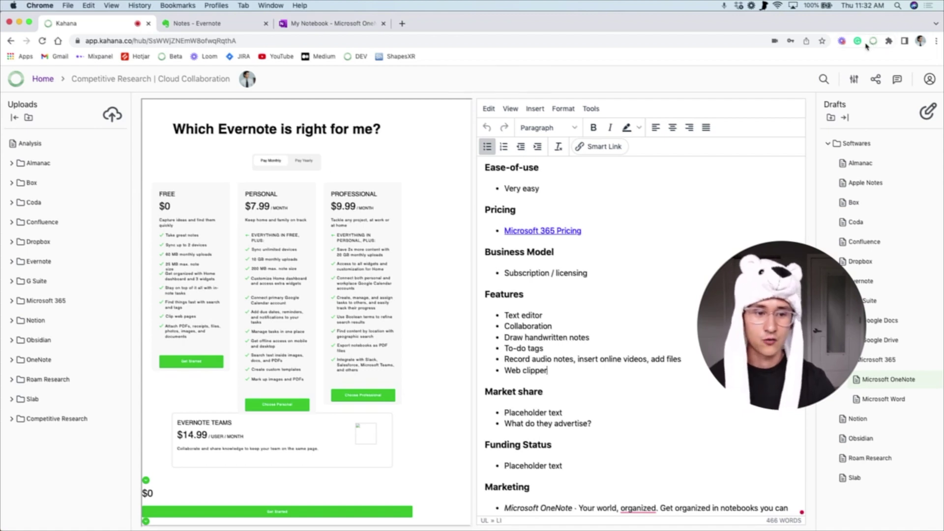
{"action": "scroll", "coordinate": [632, 374], "scroll_direction": "down", "scroll_amount": 10}
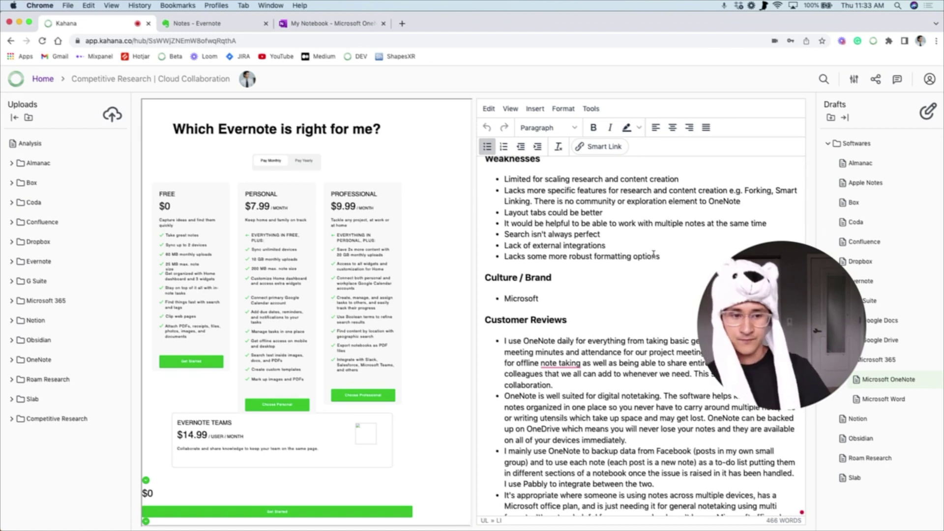
{"action": "left_click", "coordinate": [11, 183]}
Expand the Coda upload folder and try highlighting the search weakness bullet.
{"action": "left_click", "coordinate": [11, 301]}
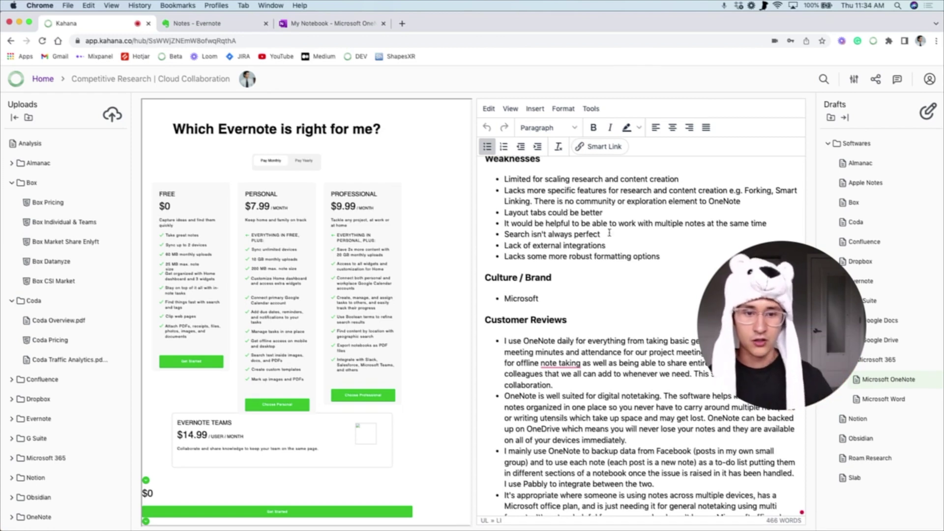
{"action": "left_click_drag", "start_coordinate": [603, 234], "coordinate": [502, 234]}
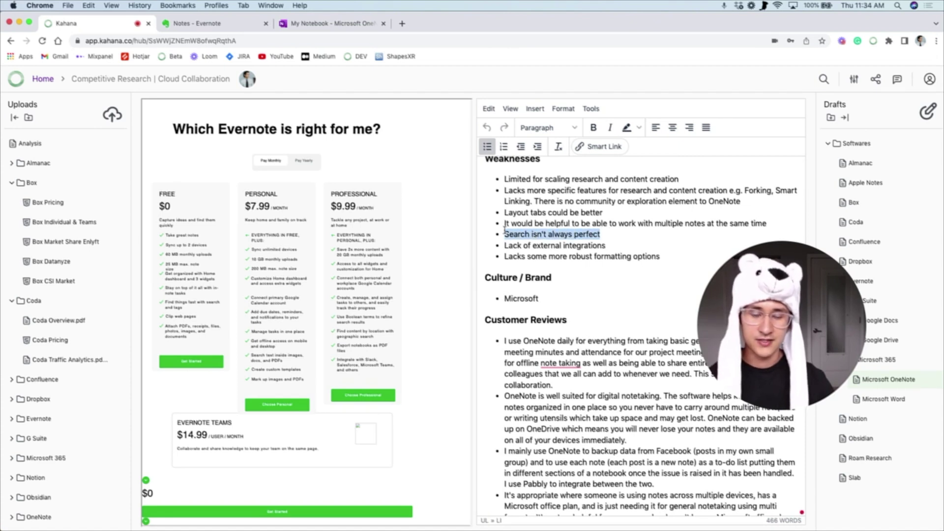
{"action": "left_click", "coordinate": [595, 238]}
Highlight the external integrations weakness text, then bring up the Evernote notes.
{"action": "left_click_drag", "start_coordinate": [621, 247], "coordinate": [543, 242]}
{"action": "scroll", "coordinate": [573, 252], "scroll_direction": "down", "scroll_amount": 4}
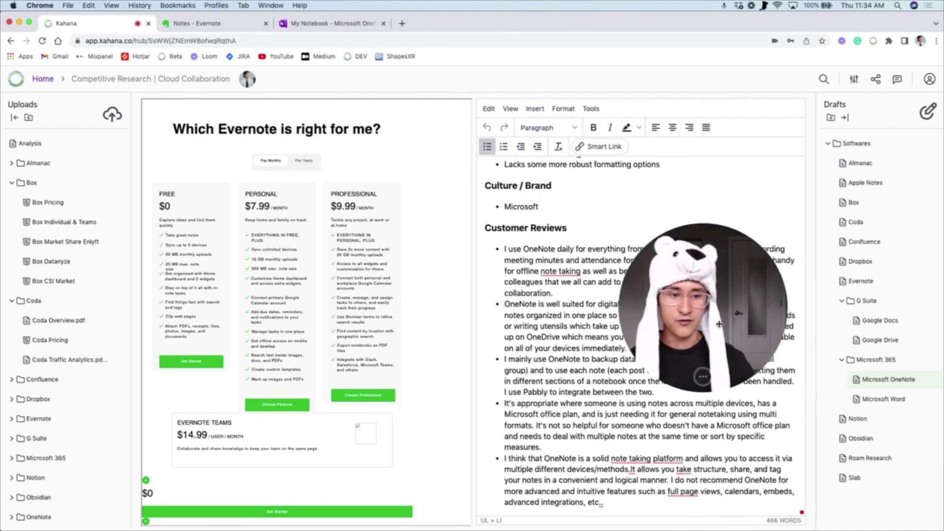
{"action": "left_click_drag", "start_coordinate": [747, 325], "coordinate": [115, 328]}
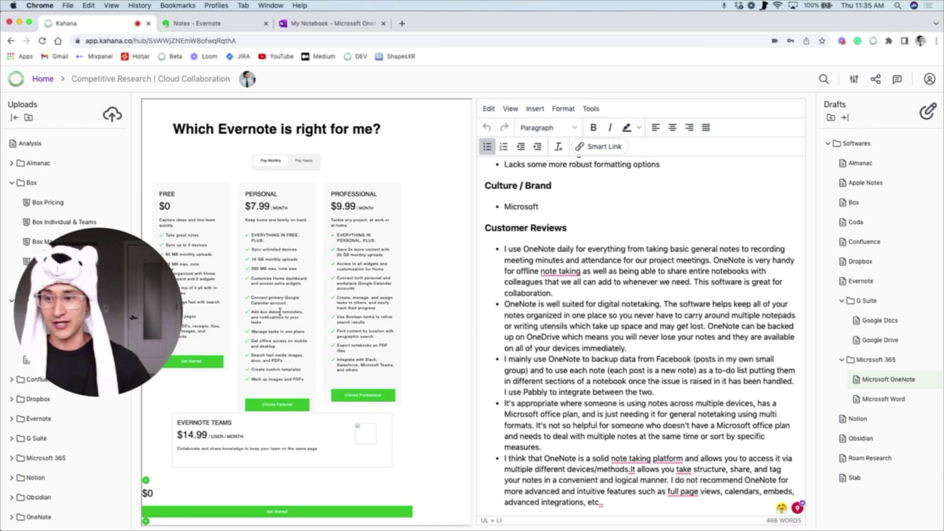
{"action": "left_click", "coordinate": [196, 26]}
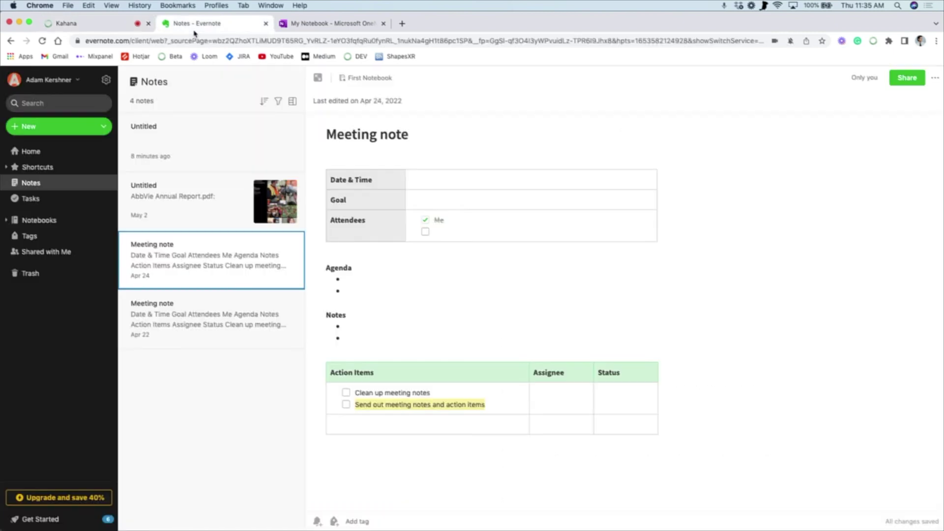
Pass through OneNote back to Kahana's OneNote draft, scroll it, and open the Analysis PDF.
{"action": "left_click", "coordinate": [349, 24]}
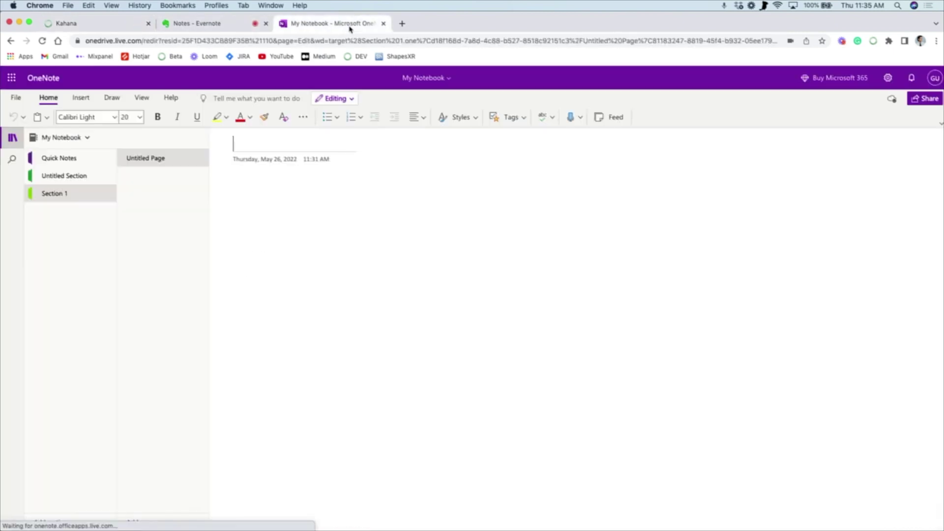
{"action": "left_click", "coordinate": [95, 24]}
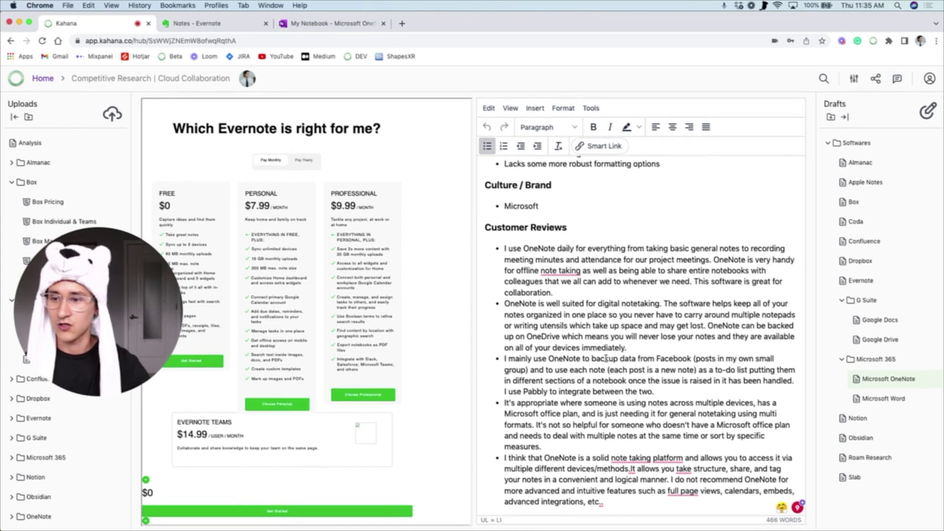
{"action": "scroll", "coordinate": [571, 297], "scroll_direction": "up", "scroll_amount": 15}
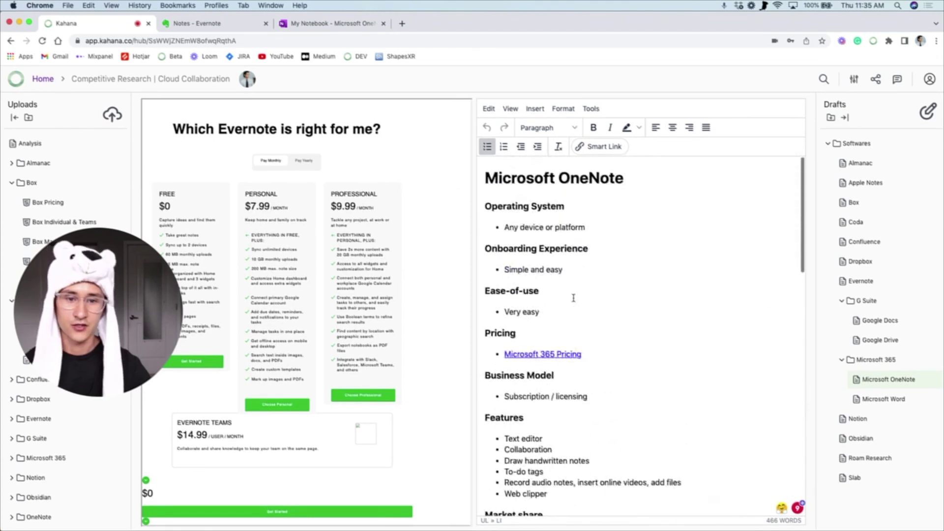
{"action": "scroll", "coordinate": [573, 297], "scroll_direction": "down", "scroll_amount": 5}
{"action": "scroll", "coordinate": [573, 298], "scroll_direction": "down", "scroll_amount": 10}
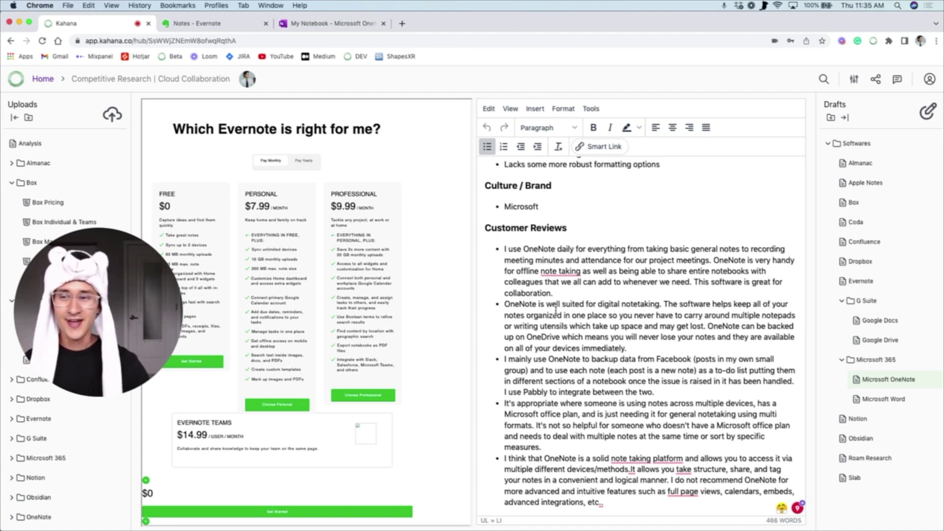
{"action": "left_click", "coordinate": [51, 144]}
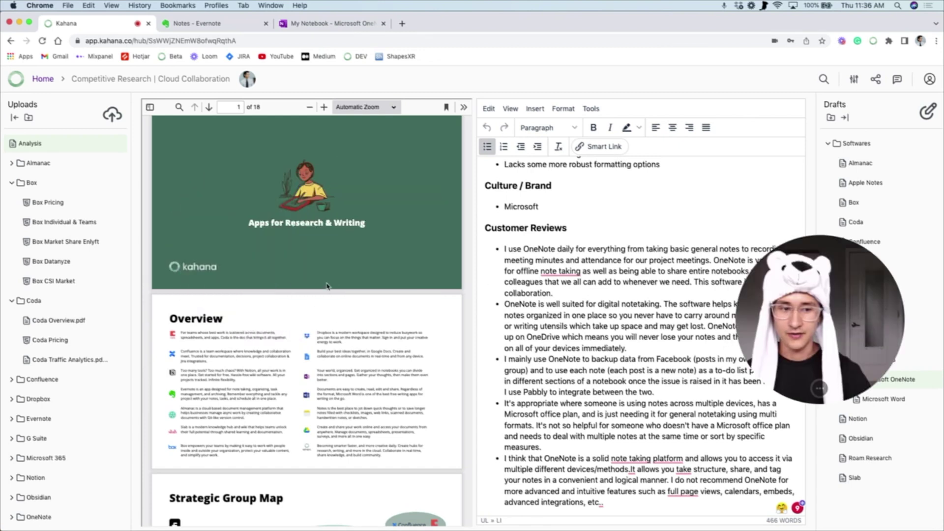
Scroll through the Analysis PDF and expand the Almanac upload folder.
{"action": "scroll", "coordinate": [273, 302], "scroll_direction": "down", "scroll_amount": 3}
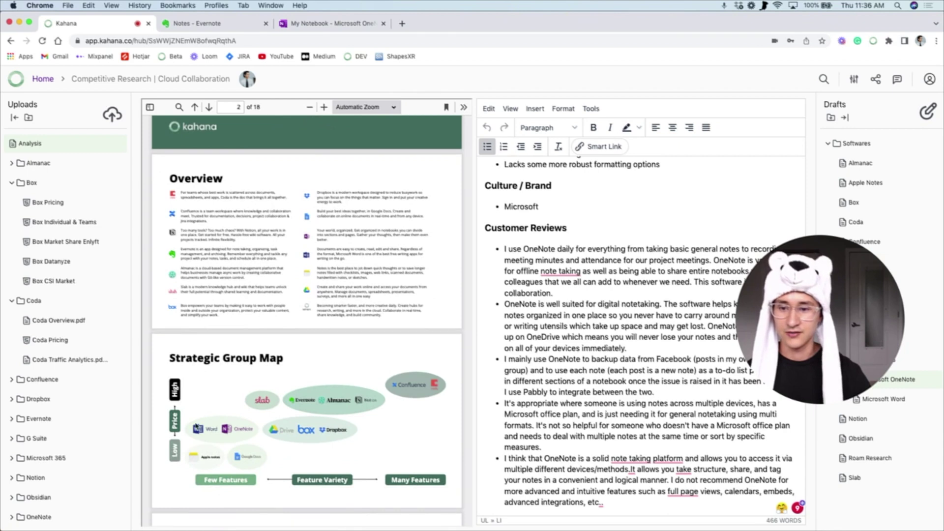
{"action": "scroll", "coordinate": [255, 388], "scroll_direction": "down", "scroll_amount": 1}
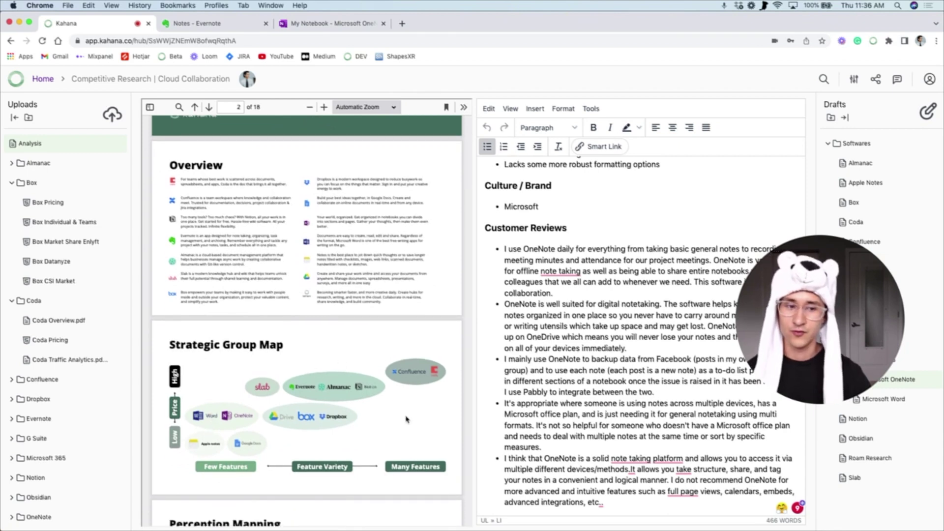
{"action": "scroll", "coordinate": [405, 419], "scroll_direction": "down", "scroll_amount": 5}
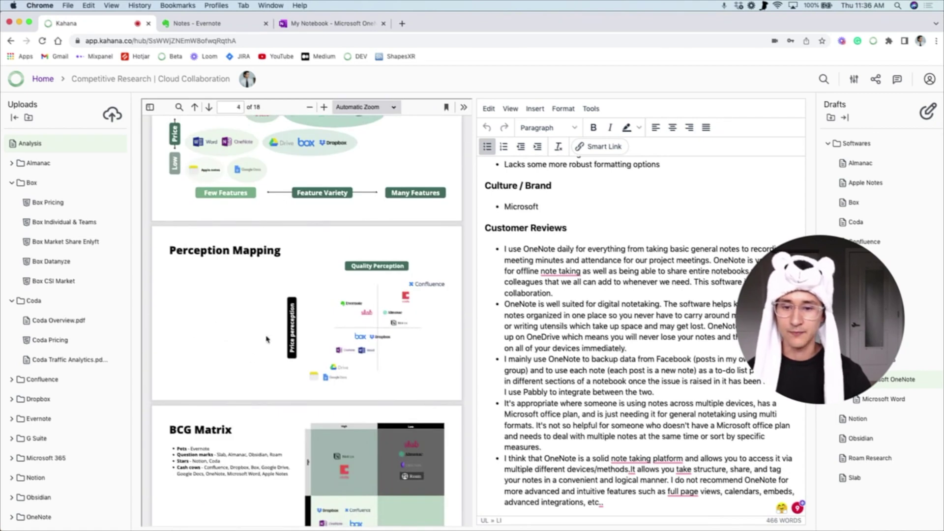
{"action": "scroll", "coordinate": [230, 357], "scroll_direction": "down", "scroll_amount": 1}
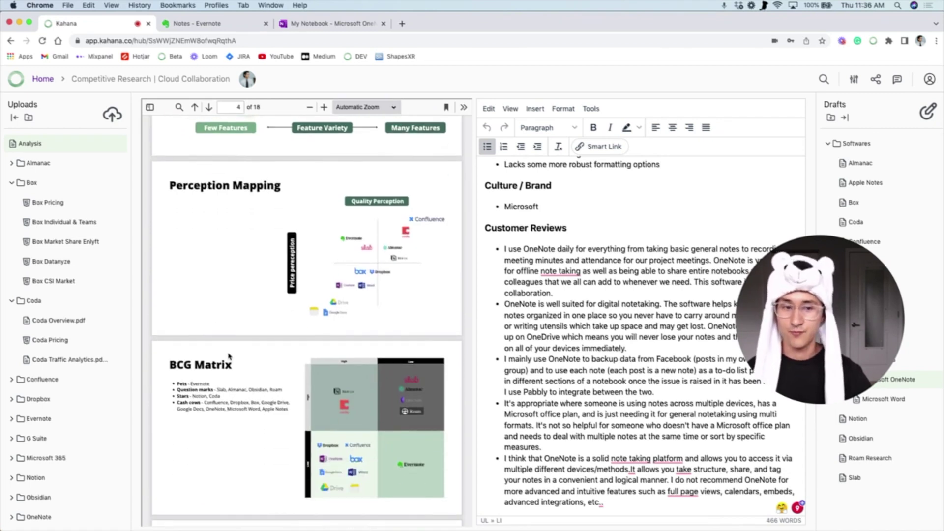
{"action": "scroll", "coordinate": [228, 355], "scroll_direction": "down", "scroll_amount": 5}
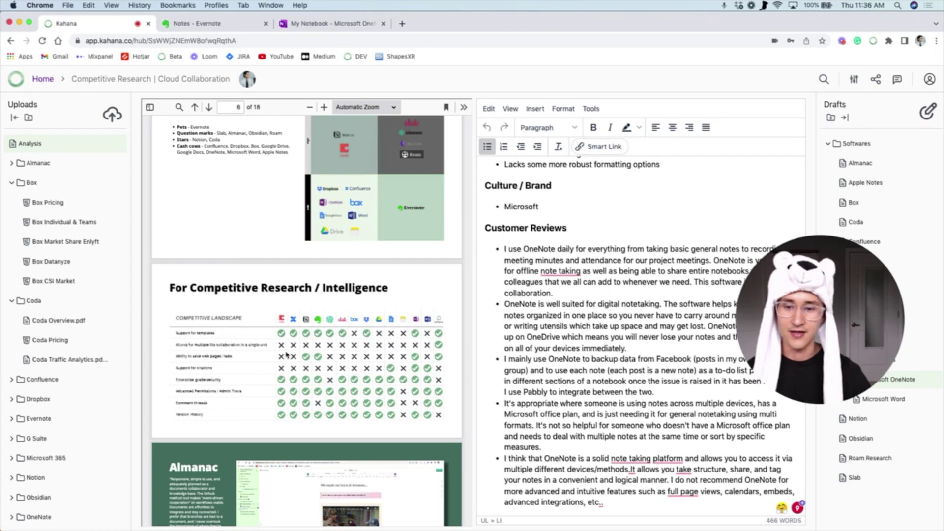
{"action": "scroll", "coordinate": [287, 355], "scroll_direction": "down", "scroll_amount": 2}
{"action": "left_click", "coordinate": [15, 118]}
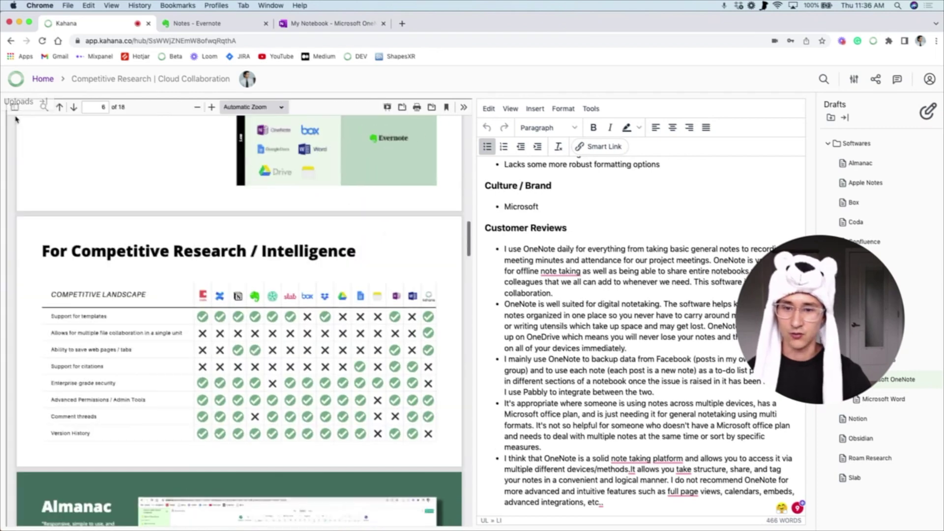
Continue through the Analysis PDF to page 10 of 18, covering Confluence and Slab.
{"action": "scroll", "coordinate": [273, 335], "scroll_direction": "down", "scroll_amount": 1}
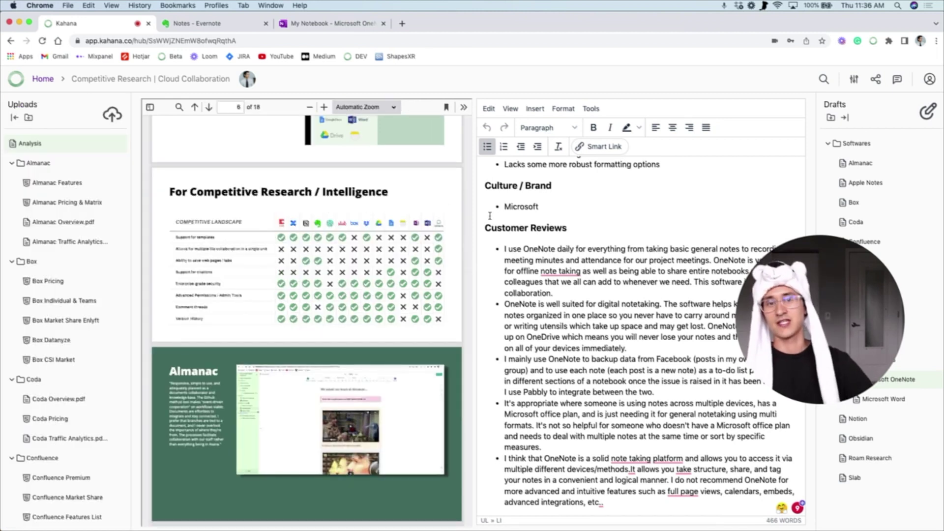
{"action": "scroll", "coordinate": [310, 332], "scroll_direction": "down", "scroll_amount": 15}
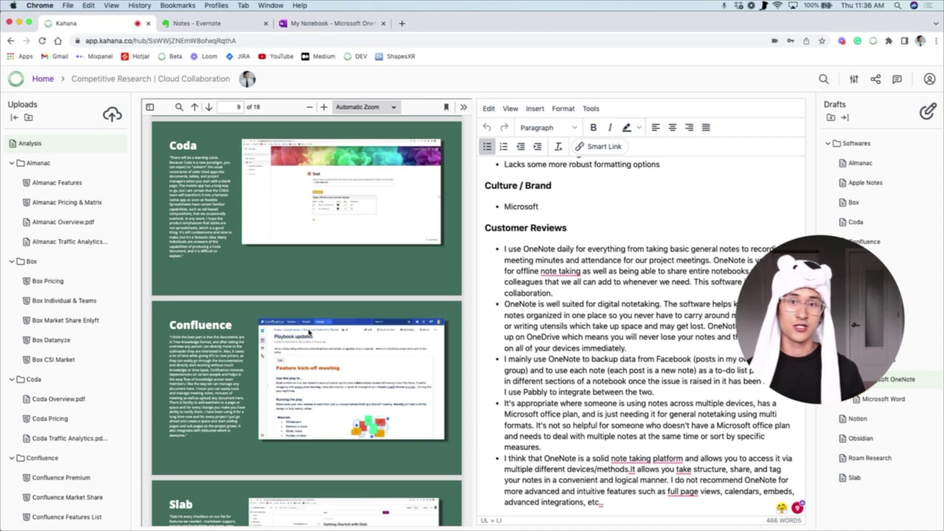
{"action": "scroll", "coordinate": [313, 301], "scroll_direction": "down", "scroll_amount": 3}
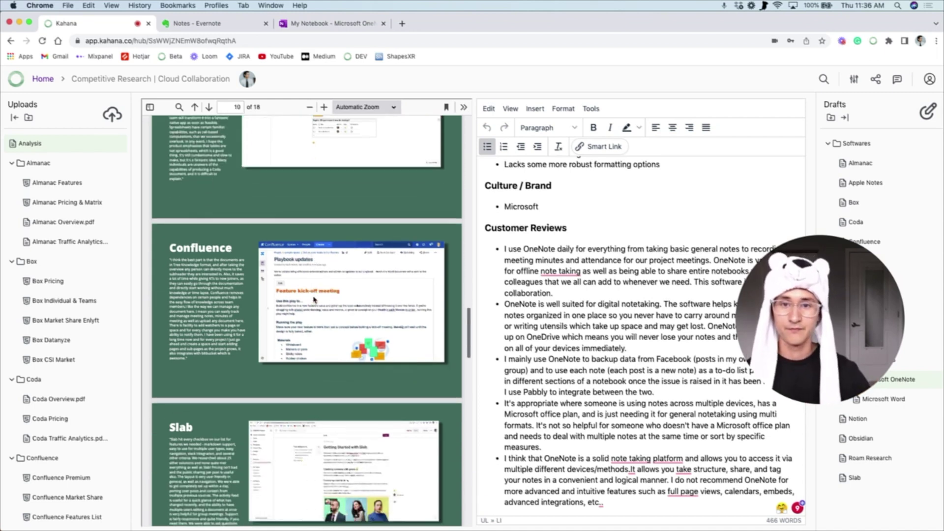